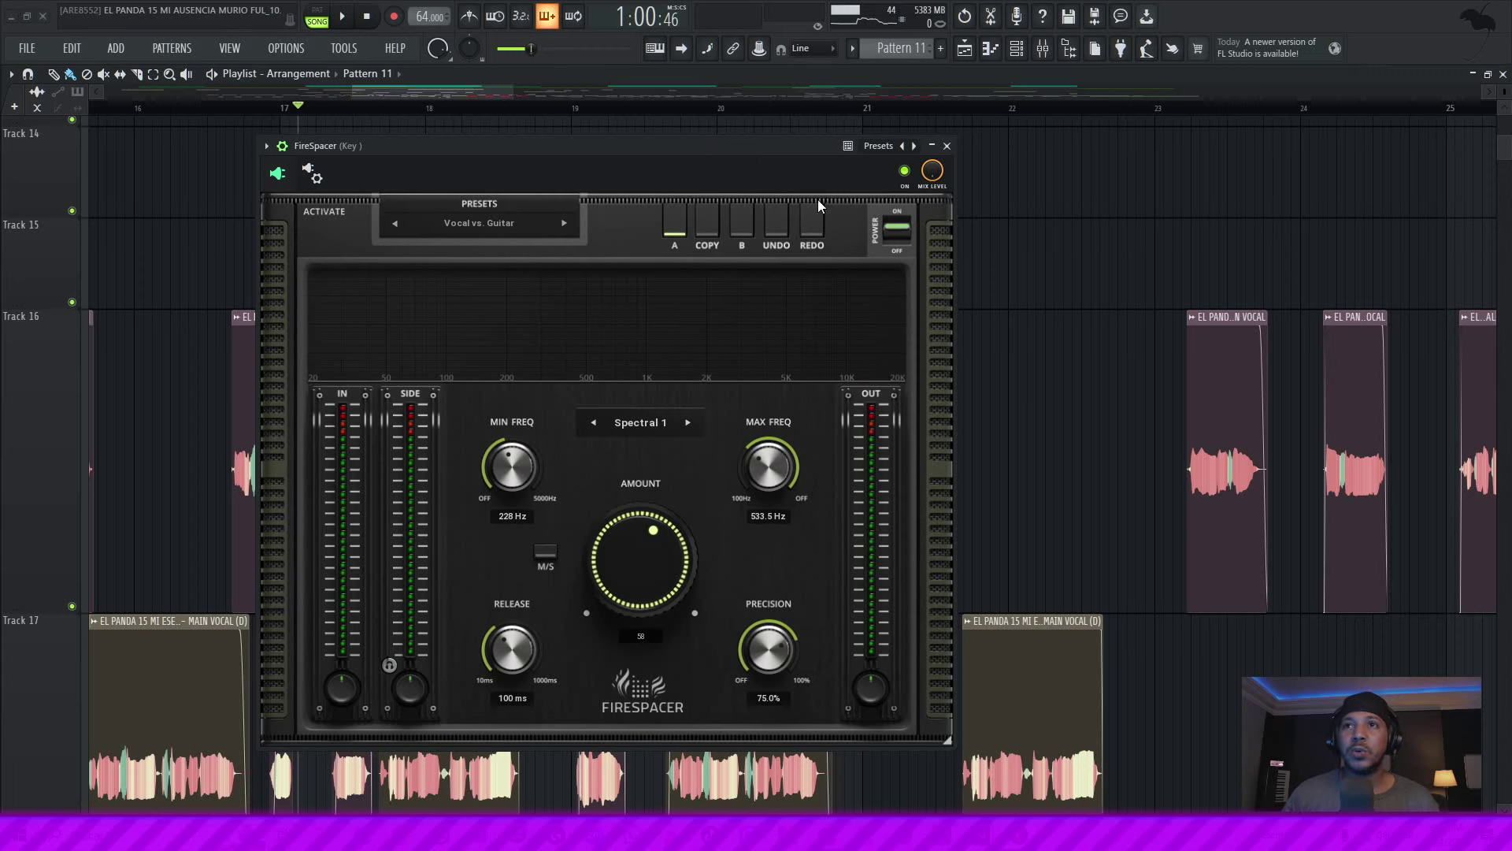
Look through the preset list of the Key channel's FireSpacer and close it without loading another preset.
{"action": "left_click_drag", "start_coordinate": [765, 145], "coordinate": [754, 145]}
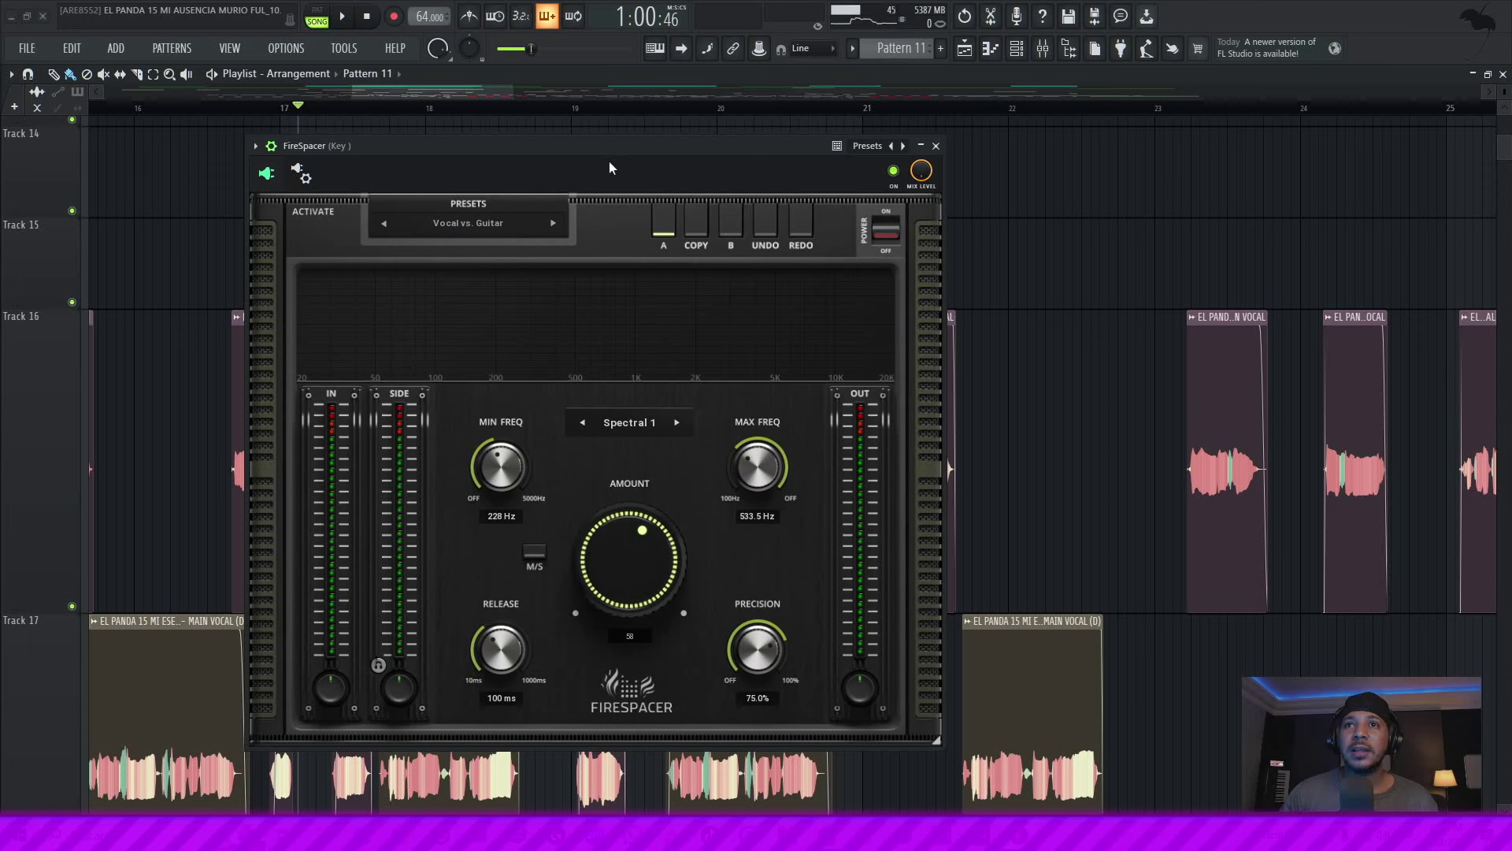
{"action": "left_click", "coordinate": [460, 229]}
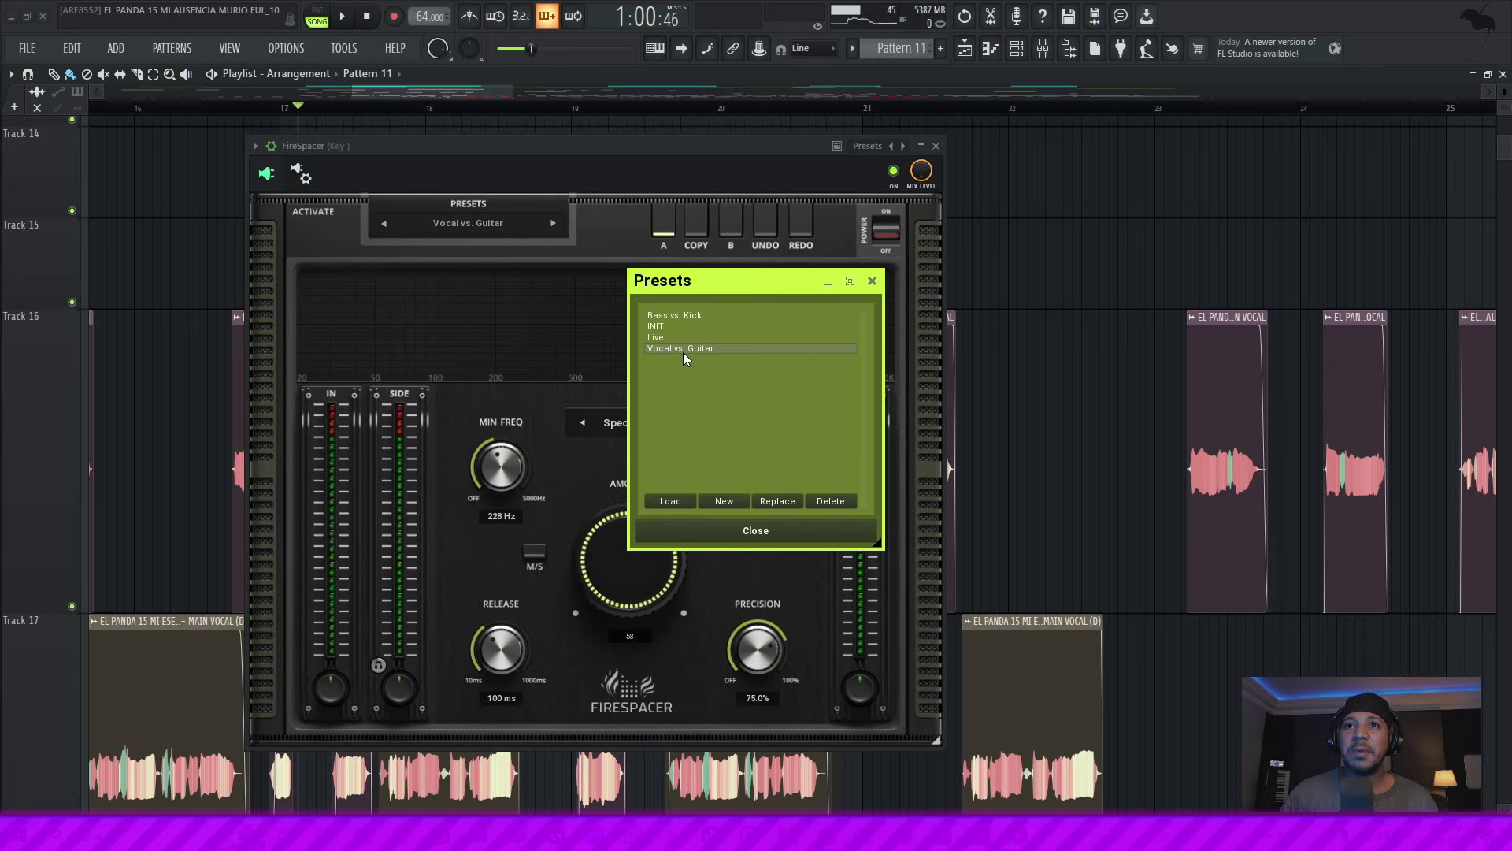
{"action": "left_click", "coordinate": [871, 281]}
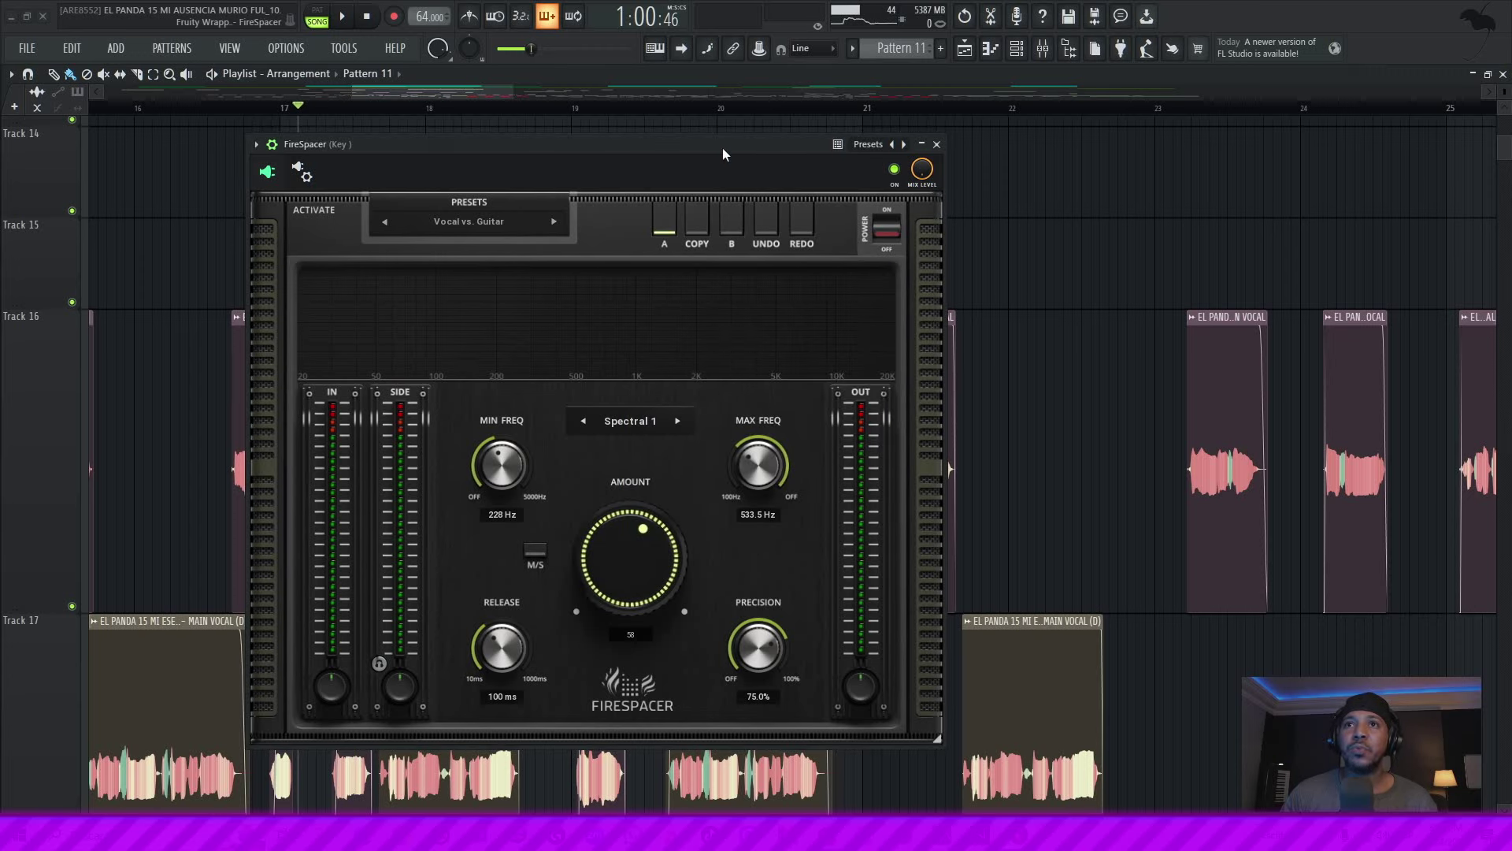
{"action": "left_click_drag", "start_coordinate": [721, 148], "coordinate": [705, 144]}
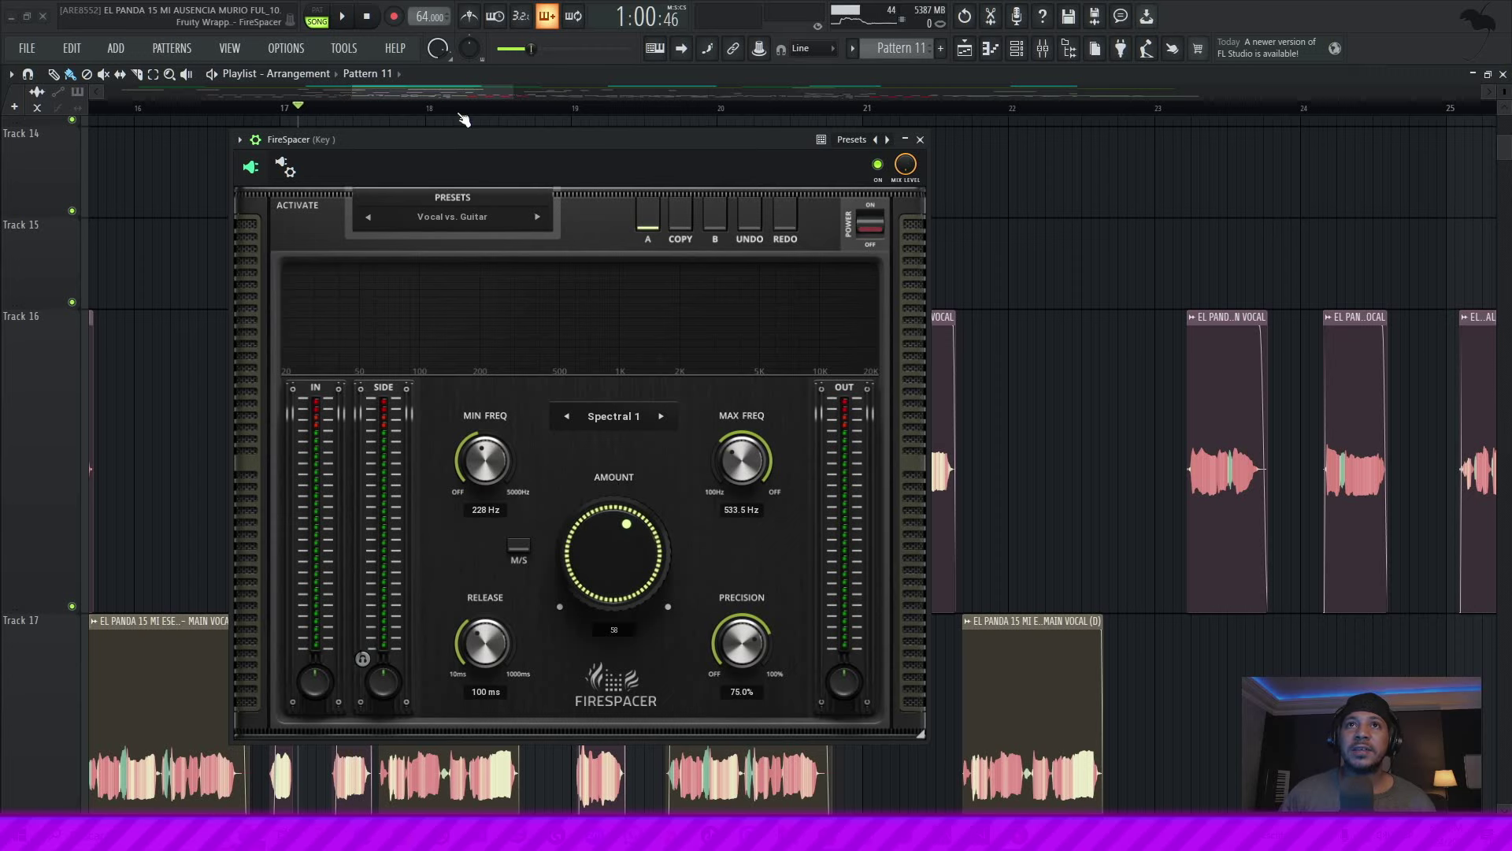
{"action": "left_click_drag", "start_coordinate": [653, 128], "coordinate": [639, 127]}
Set the Min Freq of the Key channel's FireSpacer to 199 Hz while the song plays, and stop playback.
{"action": "key", "text": "space"}
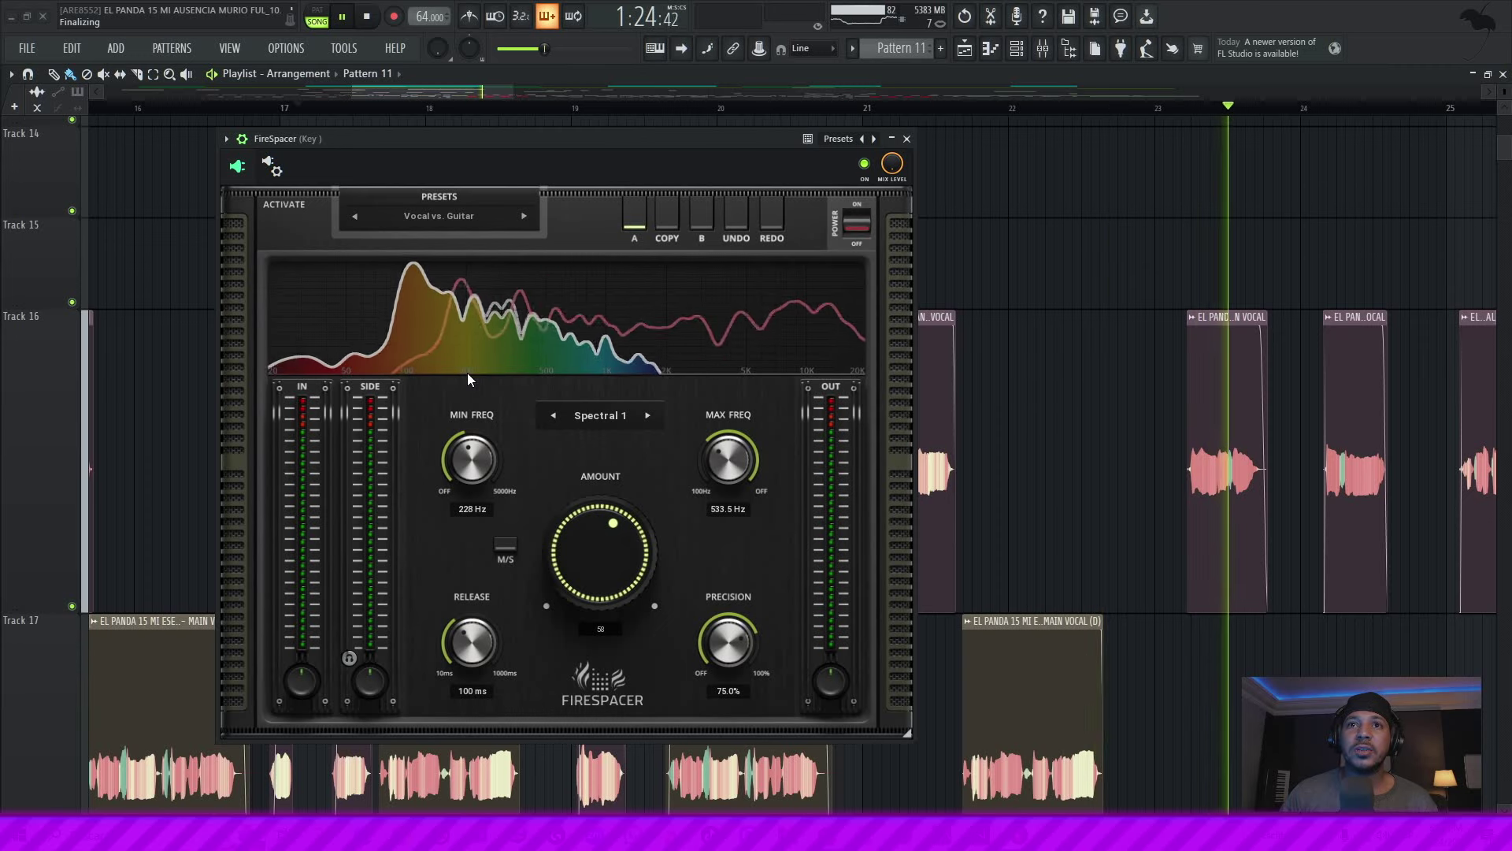
{"action": "left_click_drag", "start_coordinate": [466, 372], "coordinate": [448, 372]}
{"action": "left_click_drag", "start_coordinate": [471, 461], "coordinate": [522, 436]}
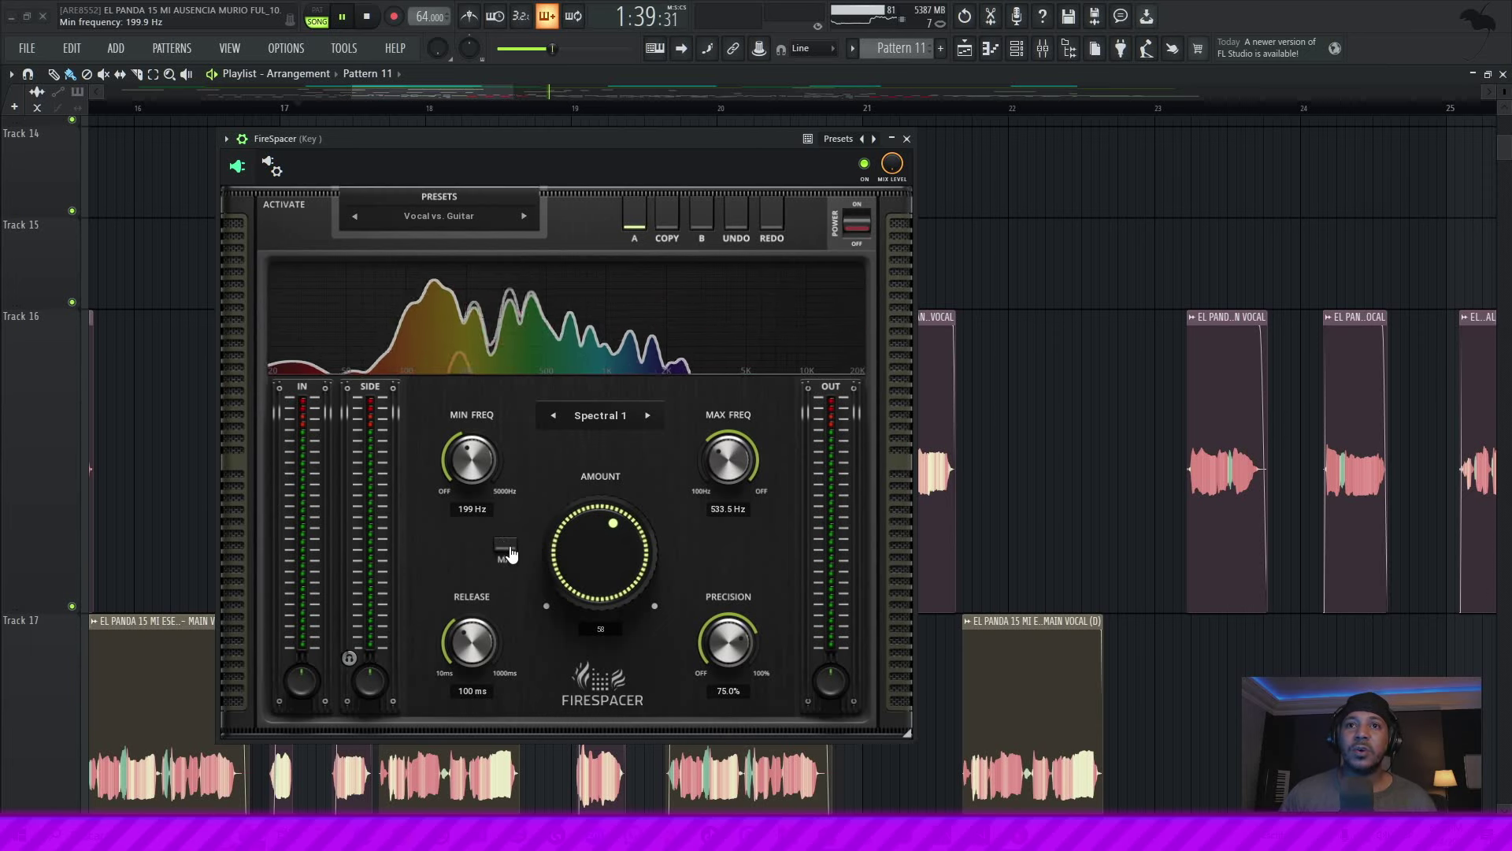
{"action": "key", "text": "space"}
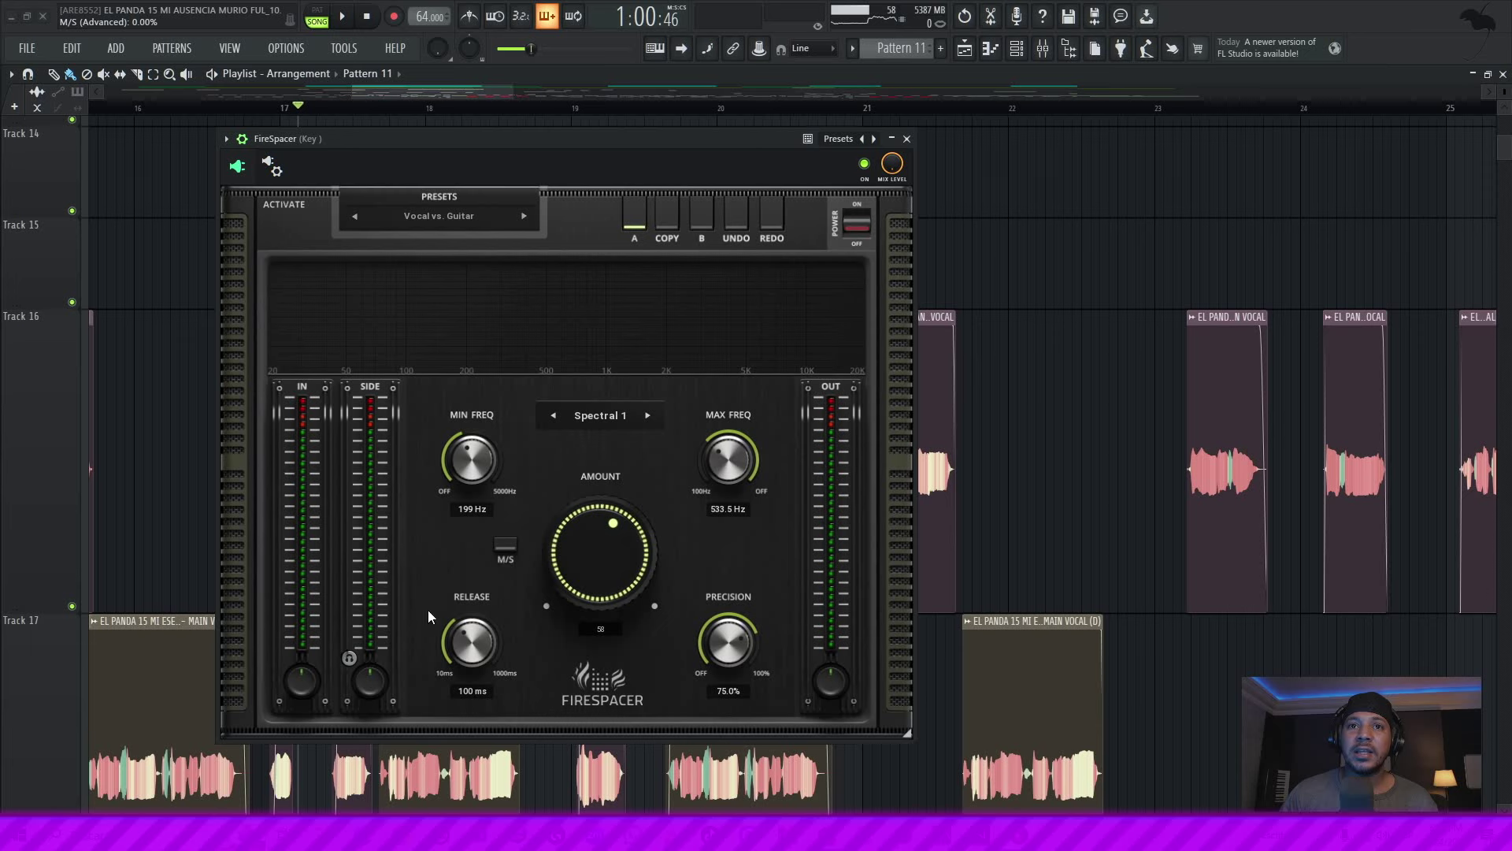
Raise the Amount of the Key channel's FireSpacer to 66.
{"action": "left_click", "coordinate": [349, 660]}
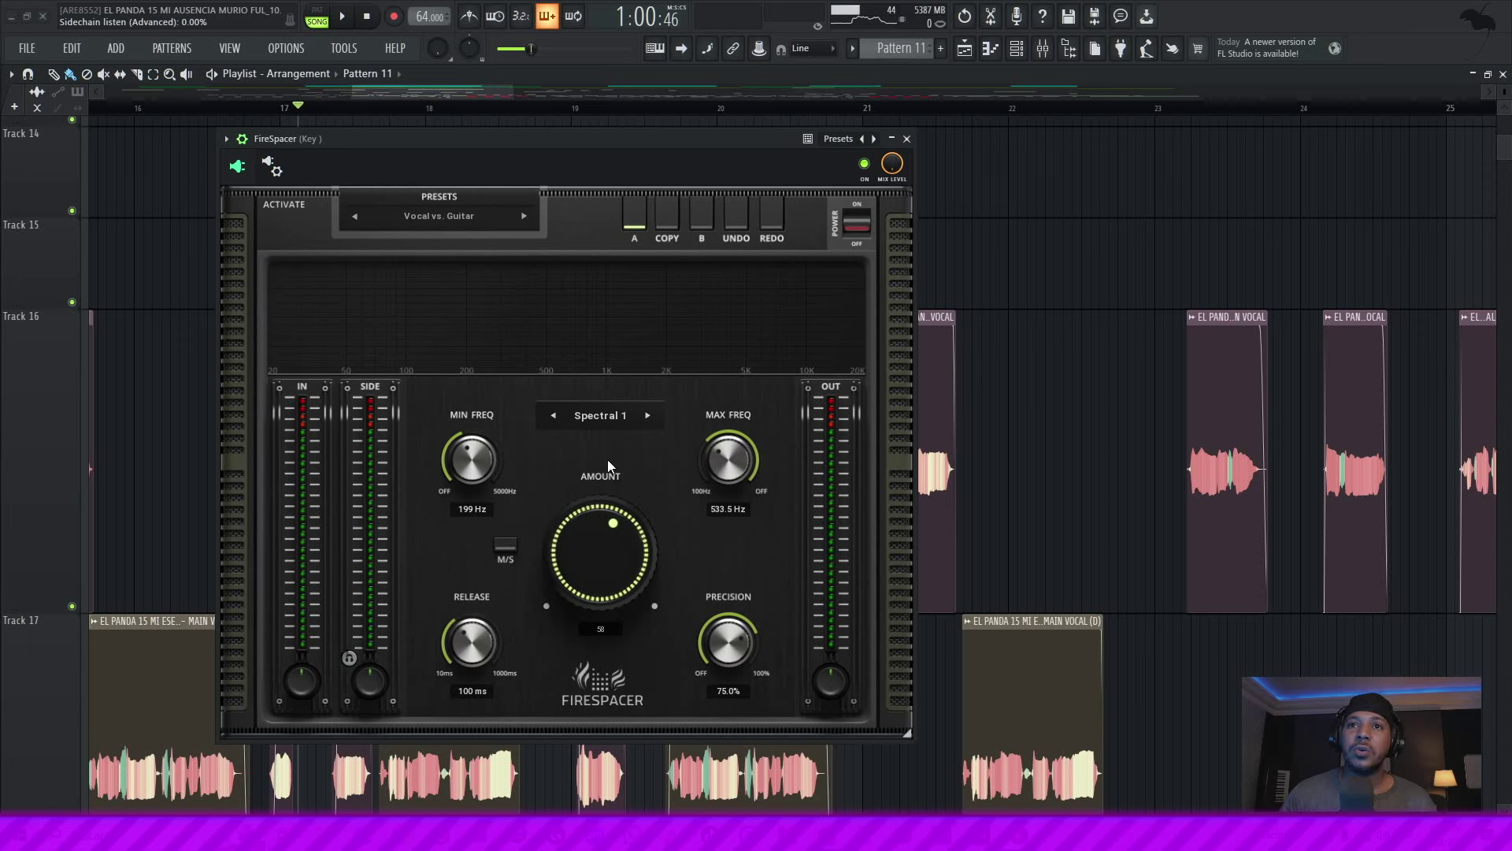
{"action": "mouse_move", "coordinate": [585, 560]}
{"action": "left_mouse_down"}
{"action": "mouse_move", "coordinate": [585, 521]}
{"action": "mouse_move", "coordinate": [585, 535]}
{"action": "left_mouse_up"}
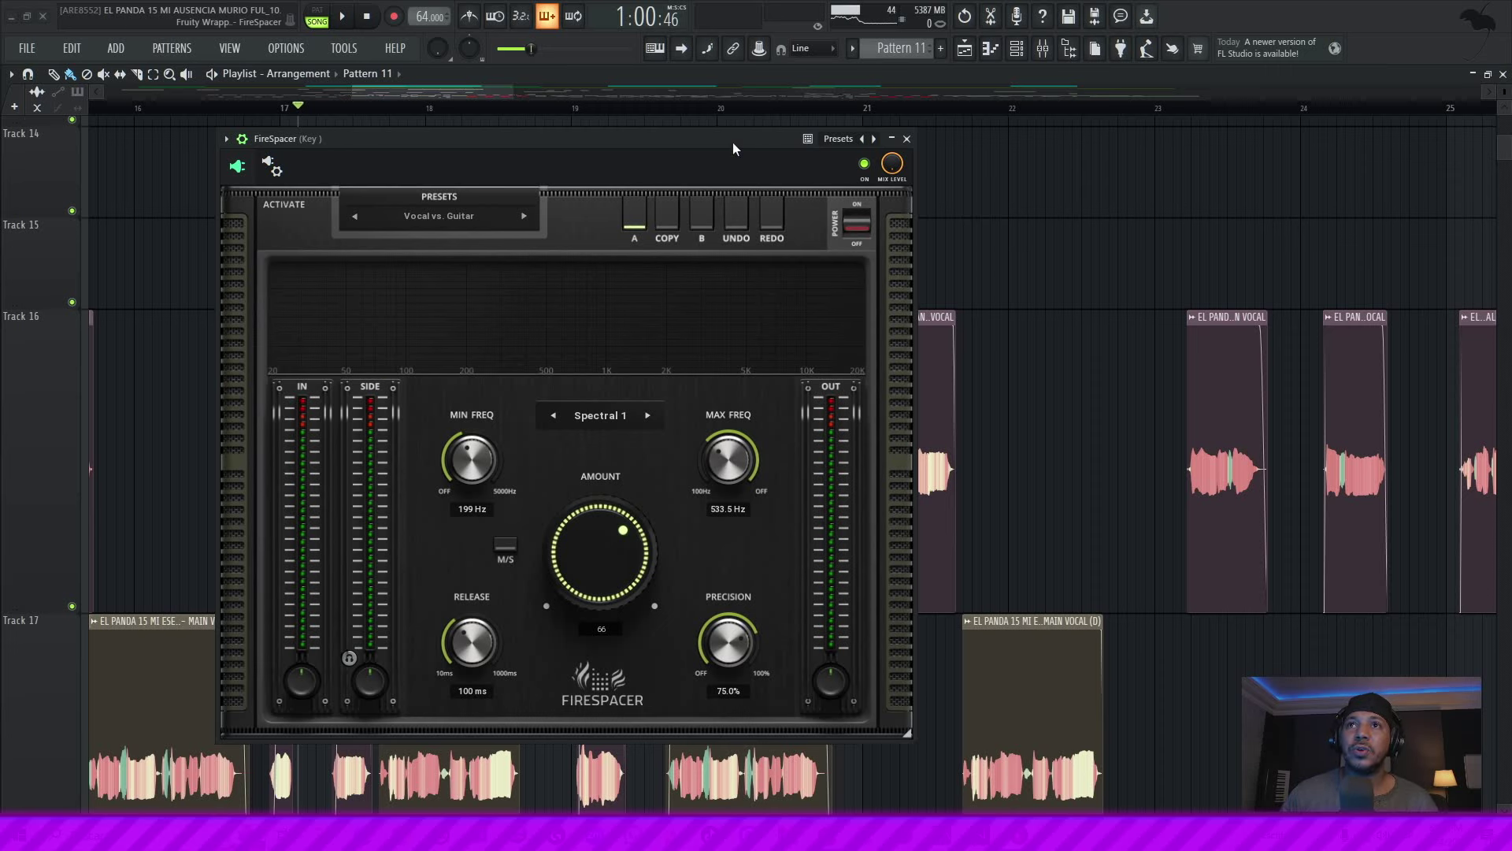
{"action": "left_click_drag", "start_coordinate": [734, 142], "coordinate": [707, 141]}
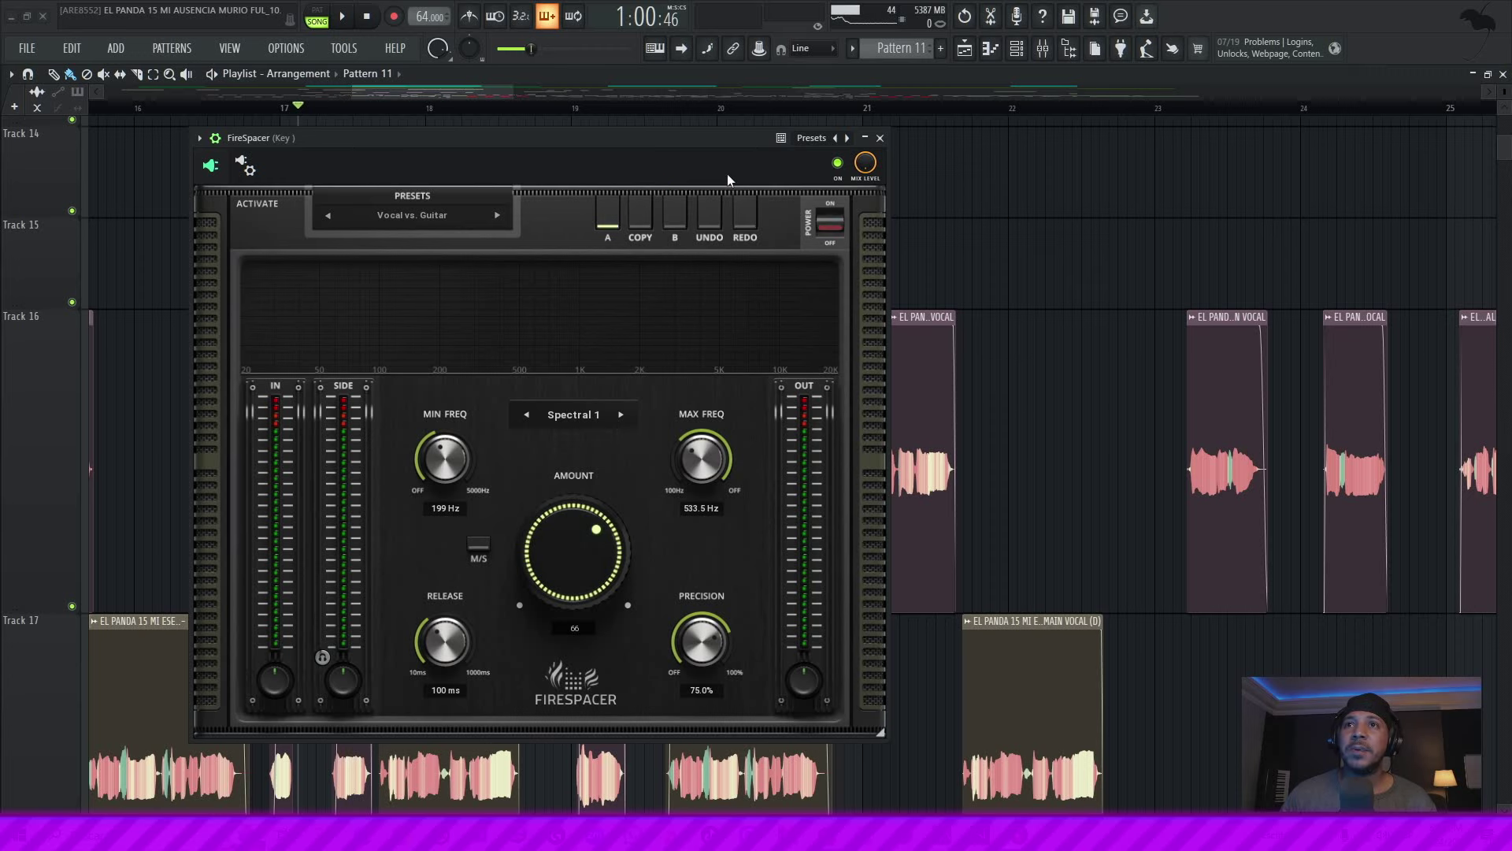
{"action": "left_click_drag", "start_coordinate": [750, 142], "coordinate": [735, 145]}
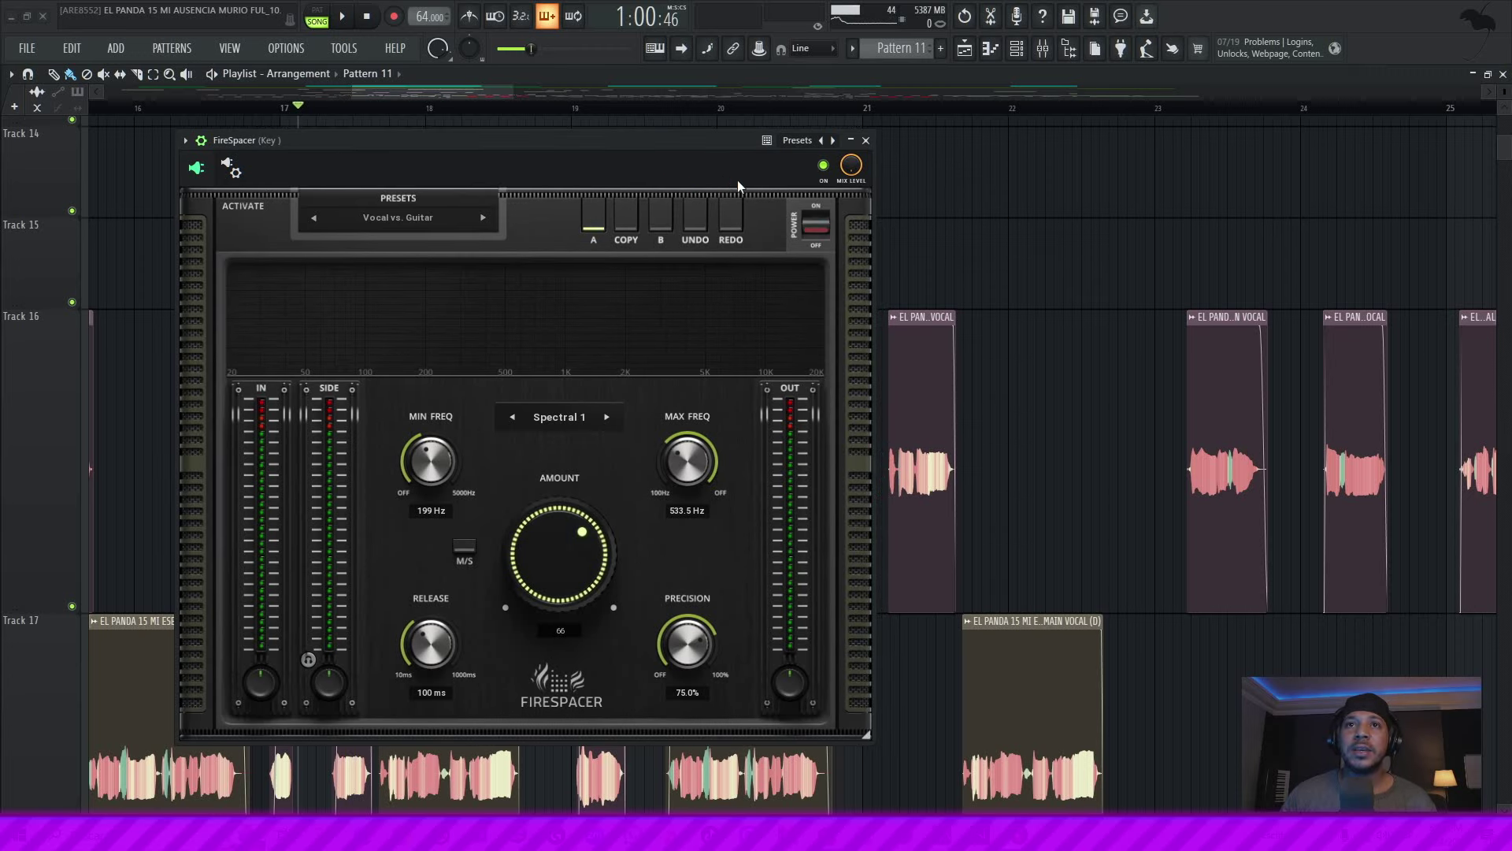
Play the song and compare the sound with FireSpacer bypassed and active, finishing with its power on and playback stopped.
{"action": "key", "text": "space"}
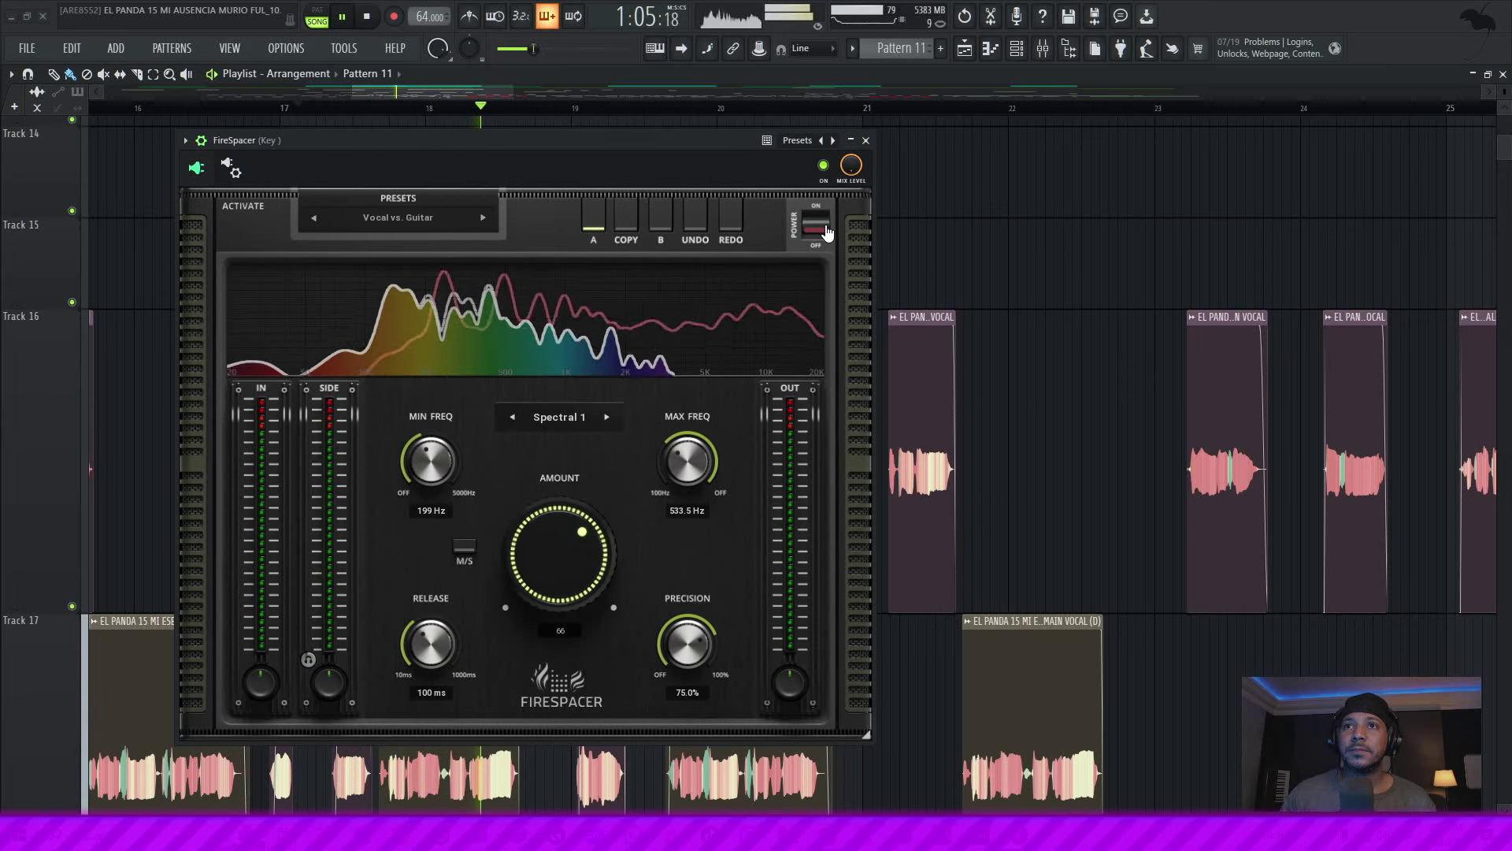
{"action": "left_click", "coordinate": [825, 230]}
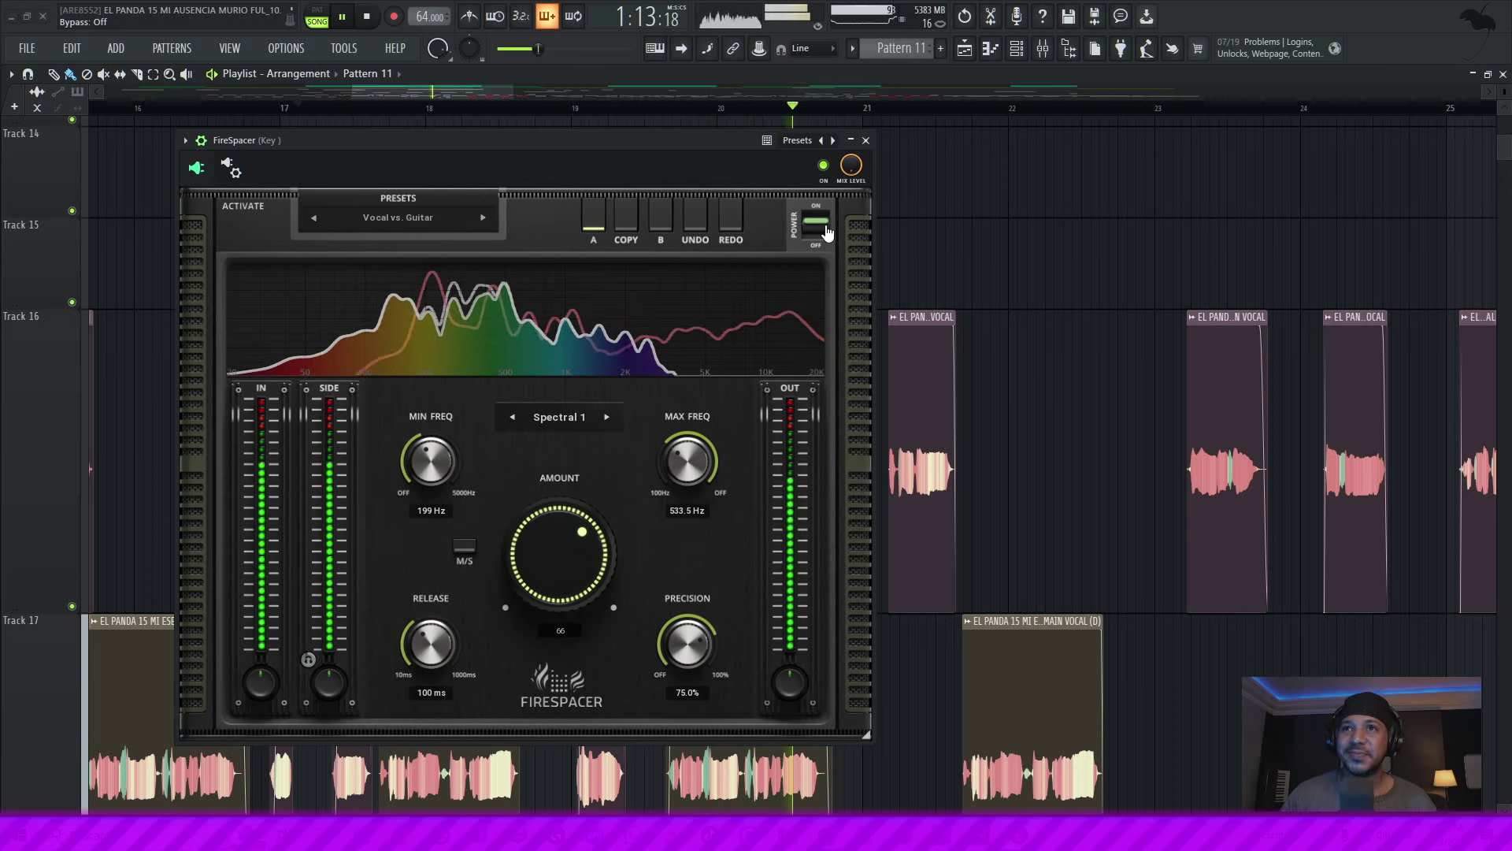
{"action": "left_click", "coordinate": [825, 230]}
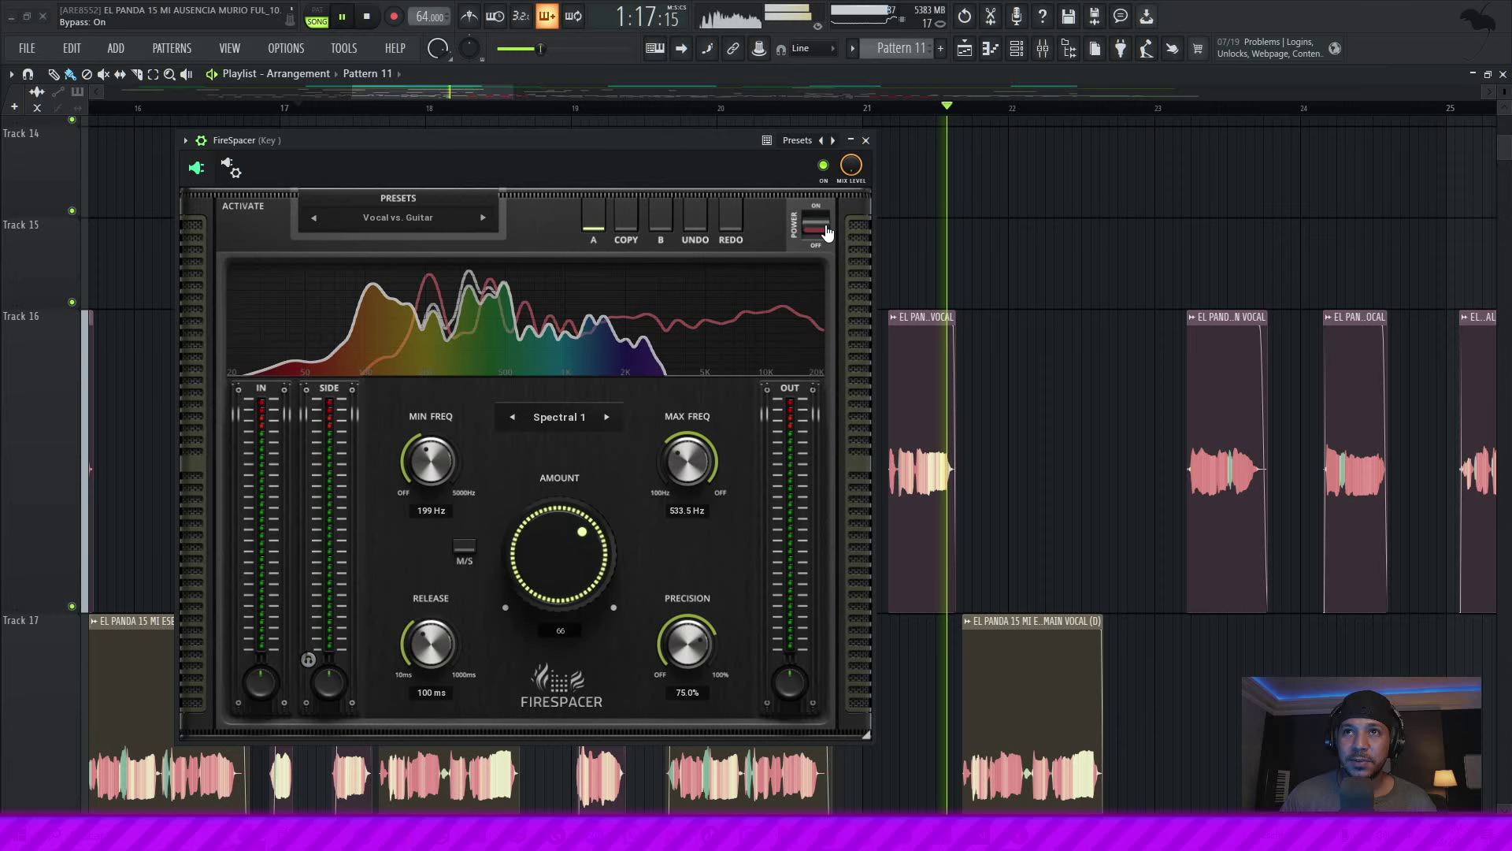
{"action": "left_click", "coordinate": [825, 230]}
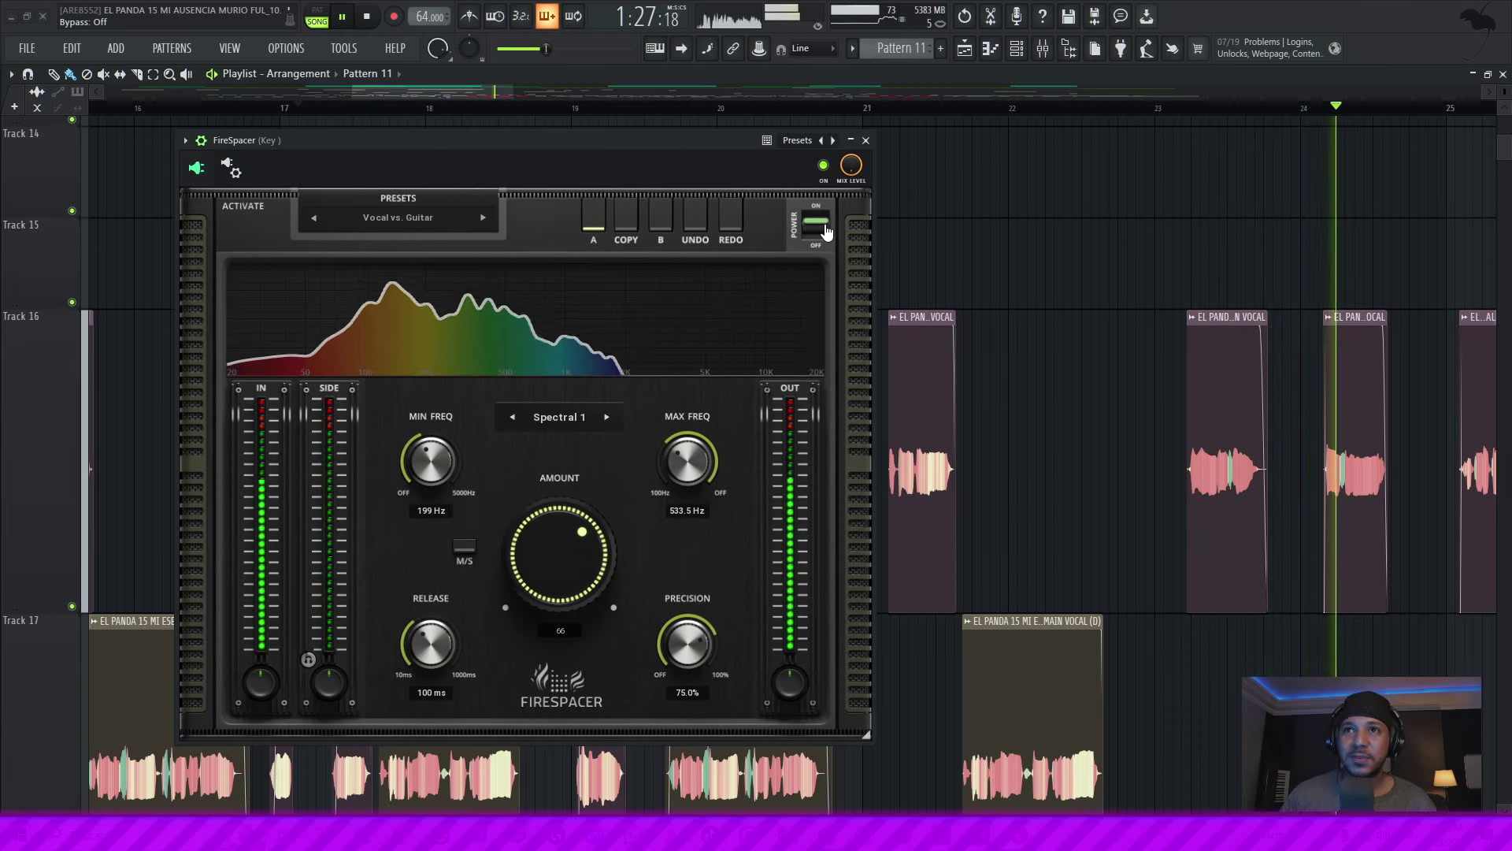
{"action": "left_click", "coordinate": [825, 231]}
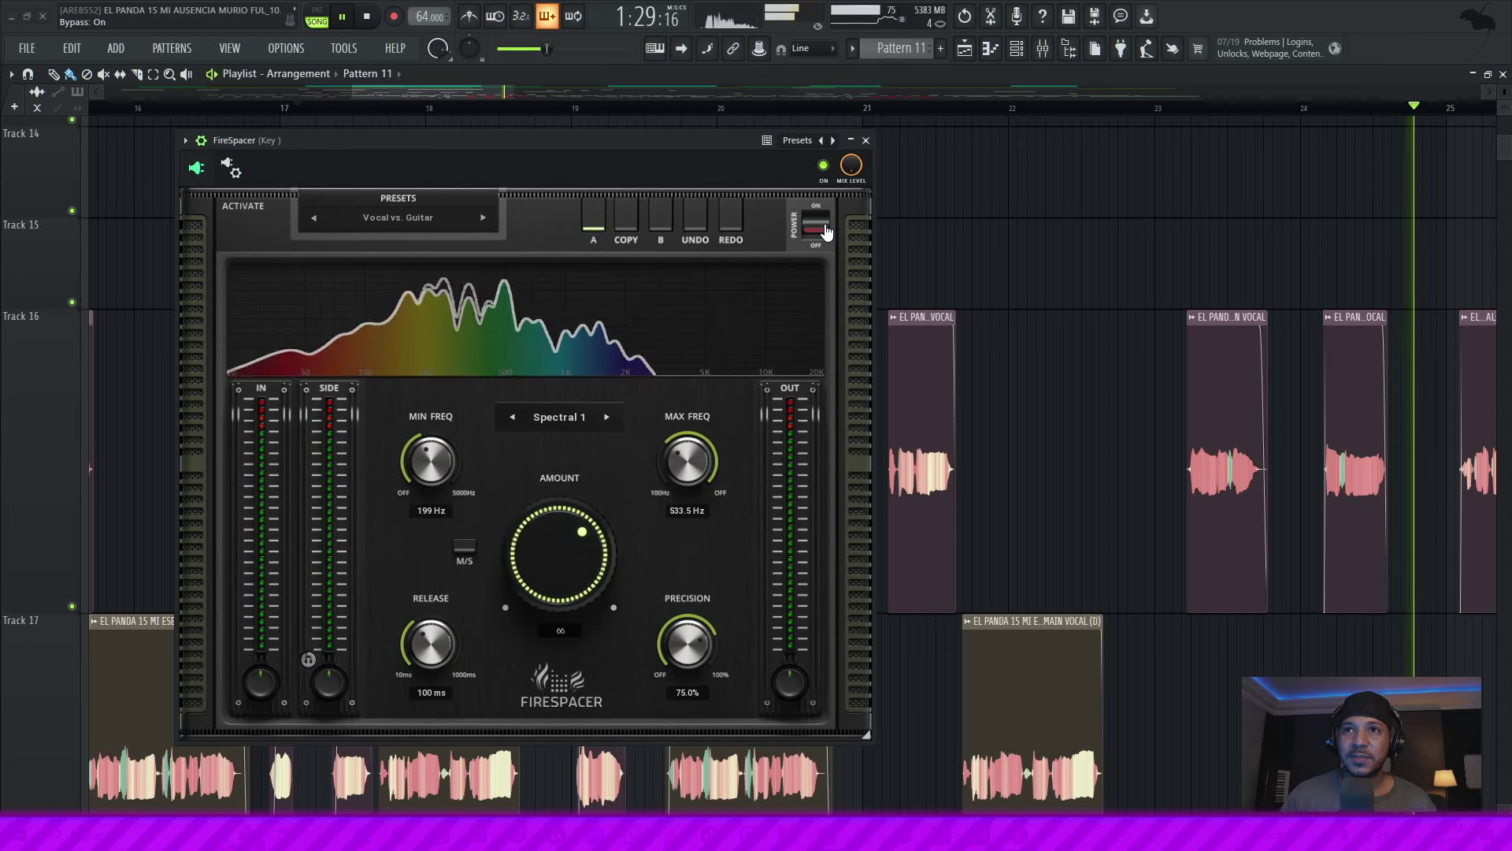
{"action": "left_click", "coordinate": [825, 231]}
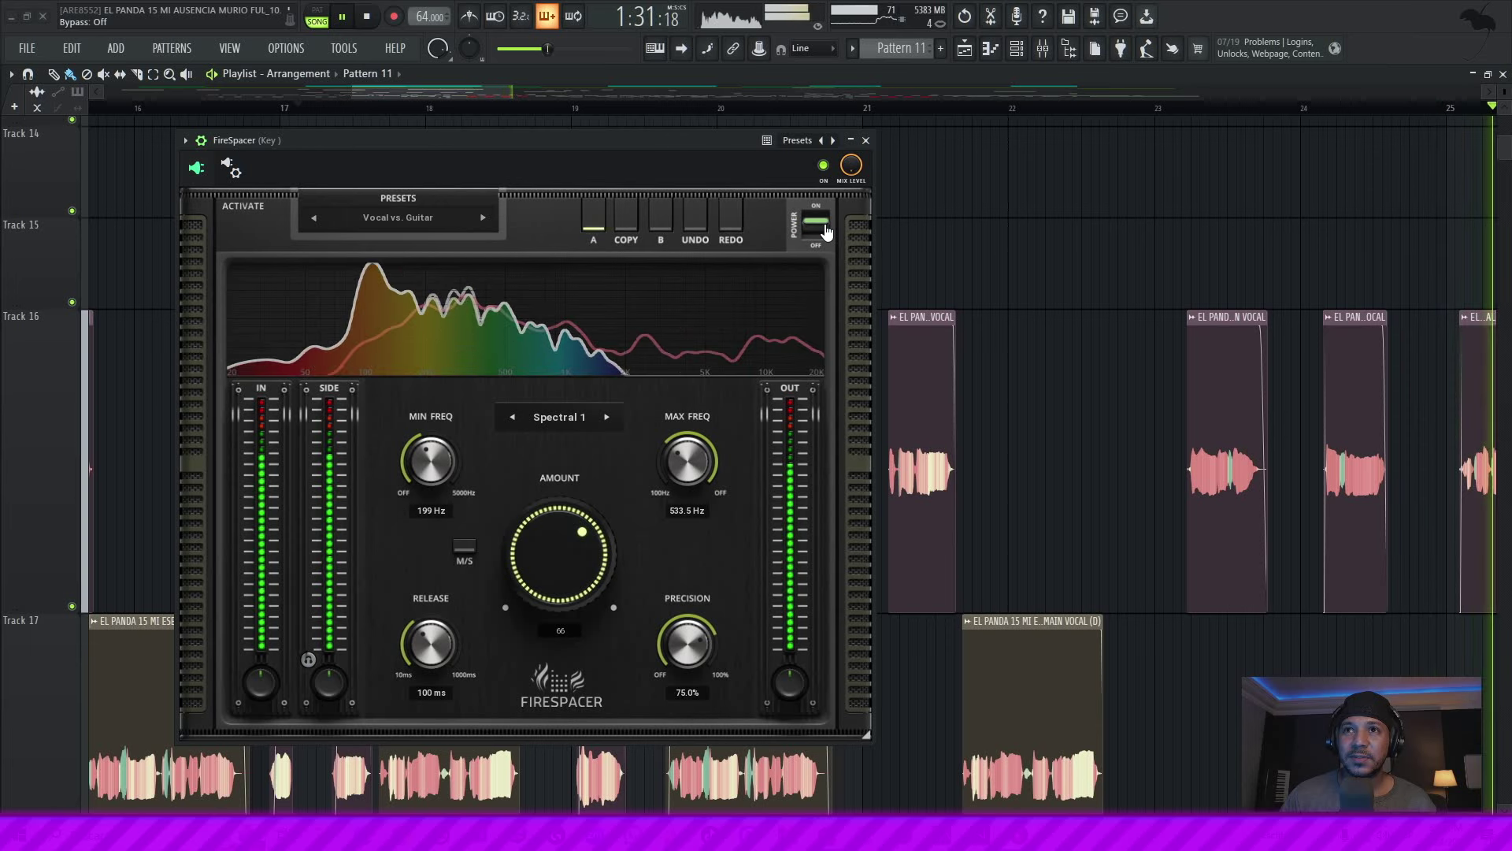
{"action": "key", "text": "space"}
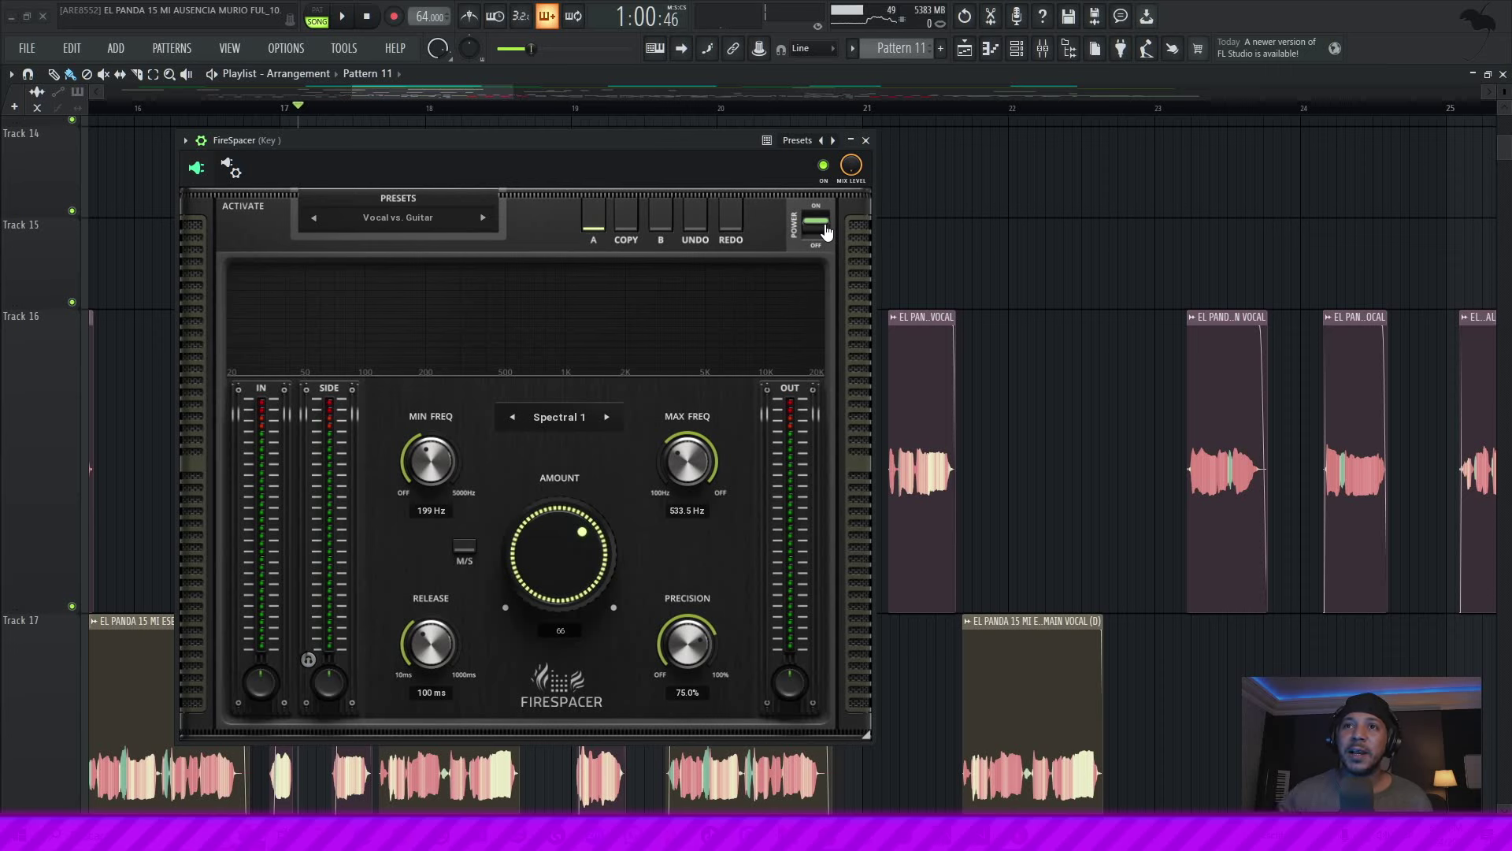
Close the Key channel's FireSpacer, switch on the one on Kontakt_2 #2 during playback, and stop the song.
{"action": "left_click", "coordinate": [865, 141]}
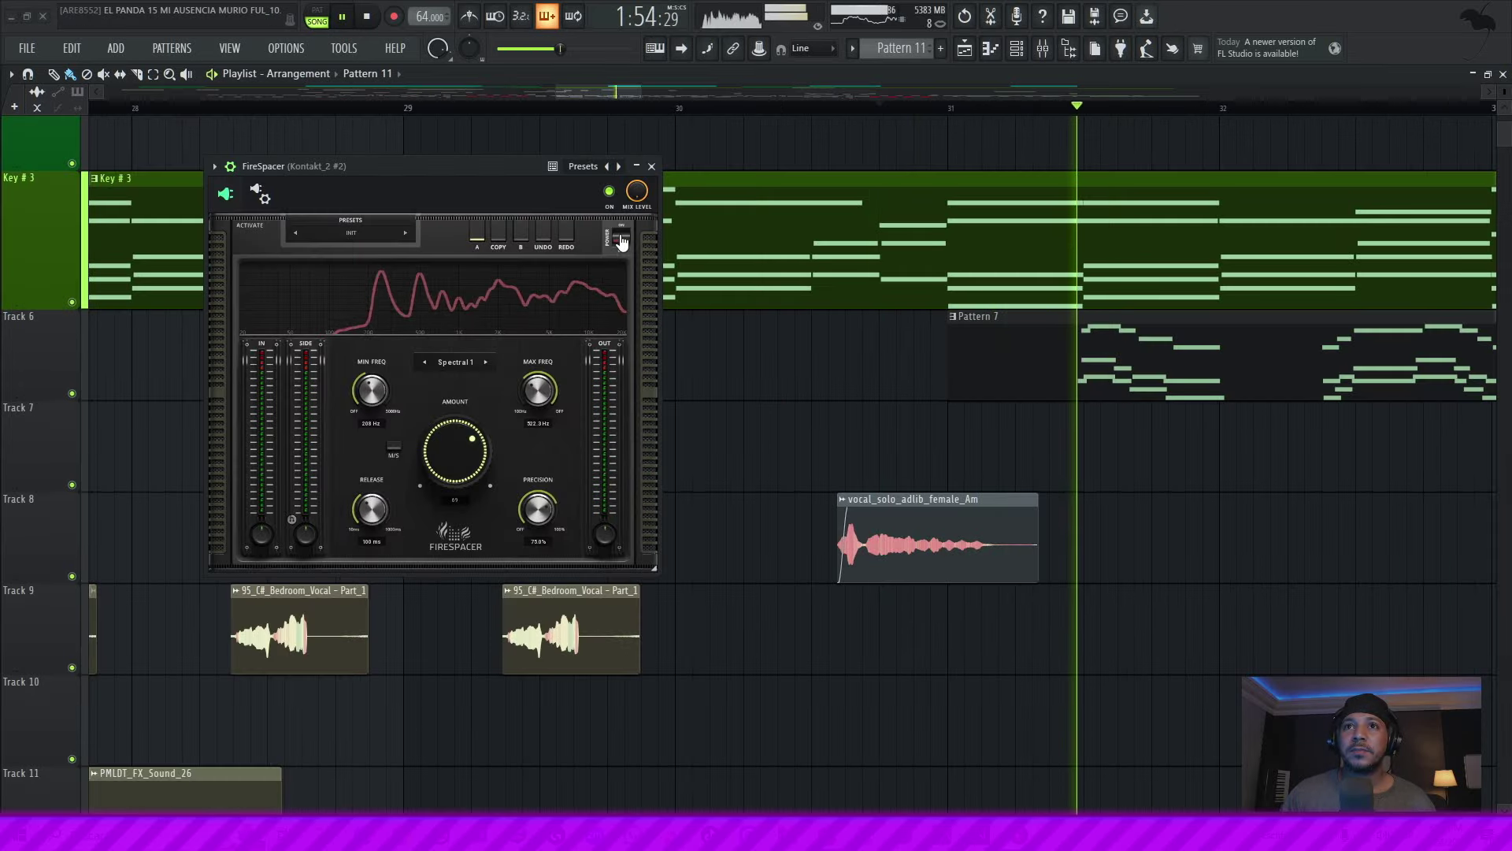
{"action": "left_click", "coordinate": [622, 239]}
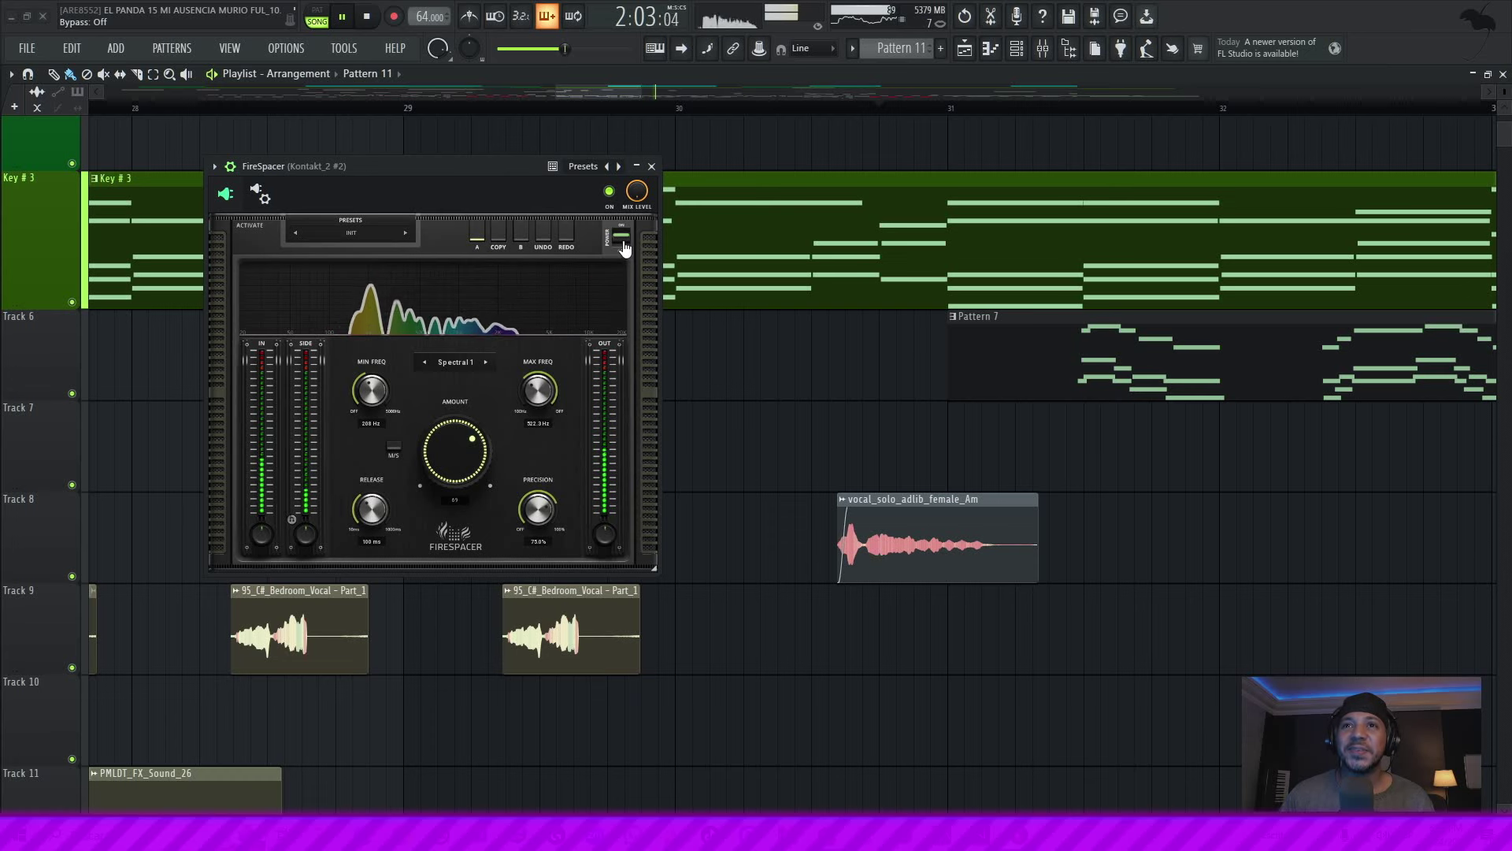
{"action": "key", "text": "space"}
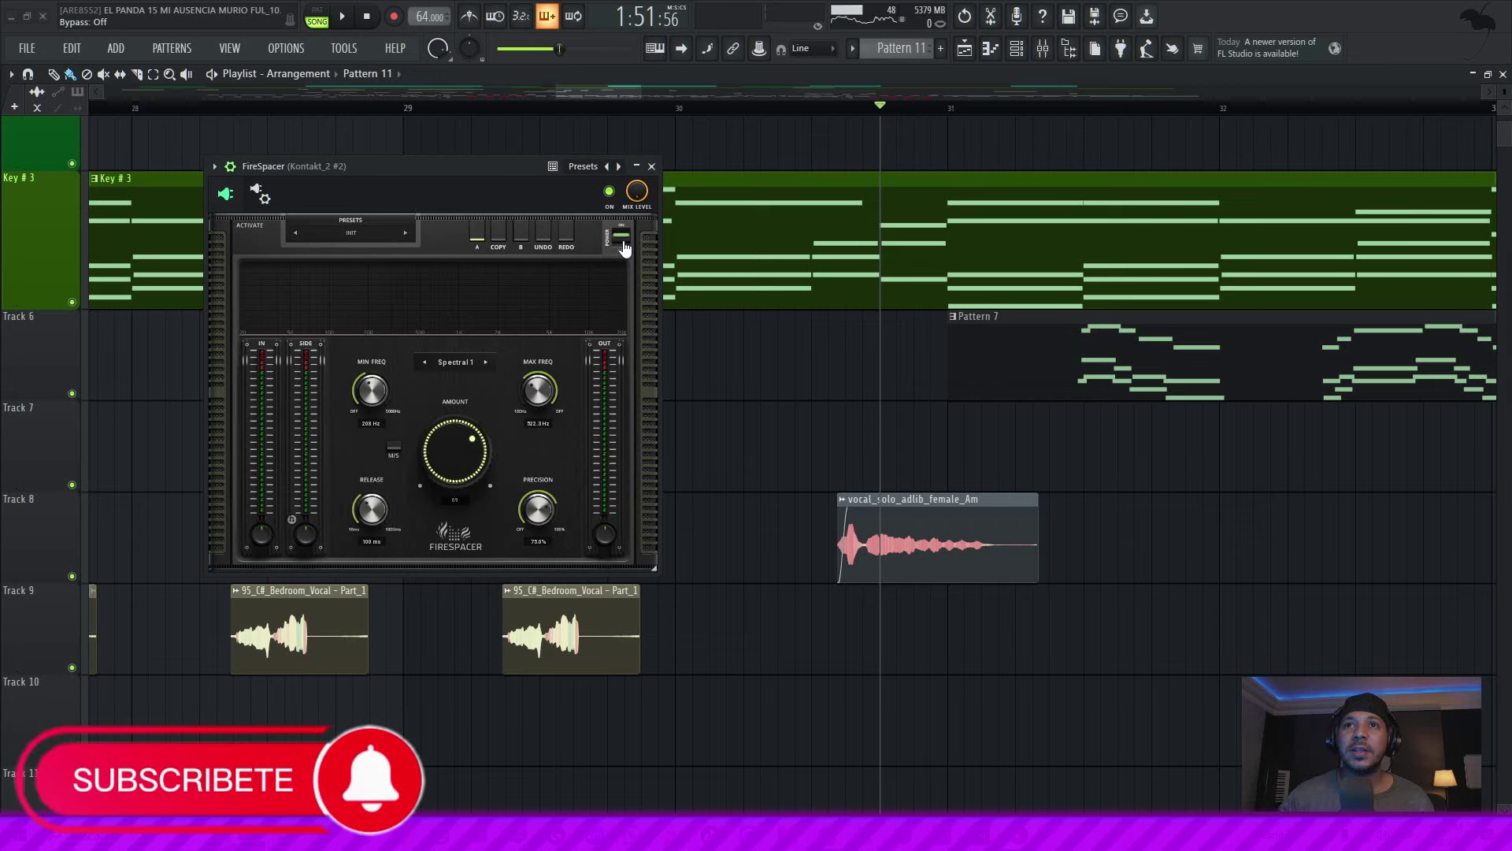
Look over the playlist arrangement around bars 15 to 22 and close the Kontakt_2 #2 FireSpacer window.
{"action": "scroll", "coordinate": [645, 116], "scroll_direction": "down", "scroll_amount": 1}
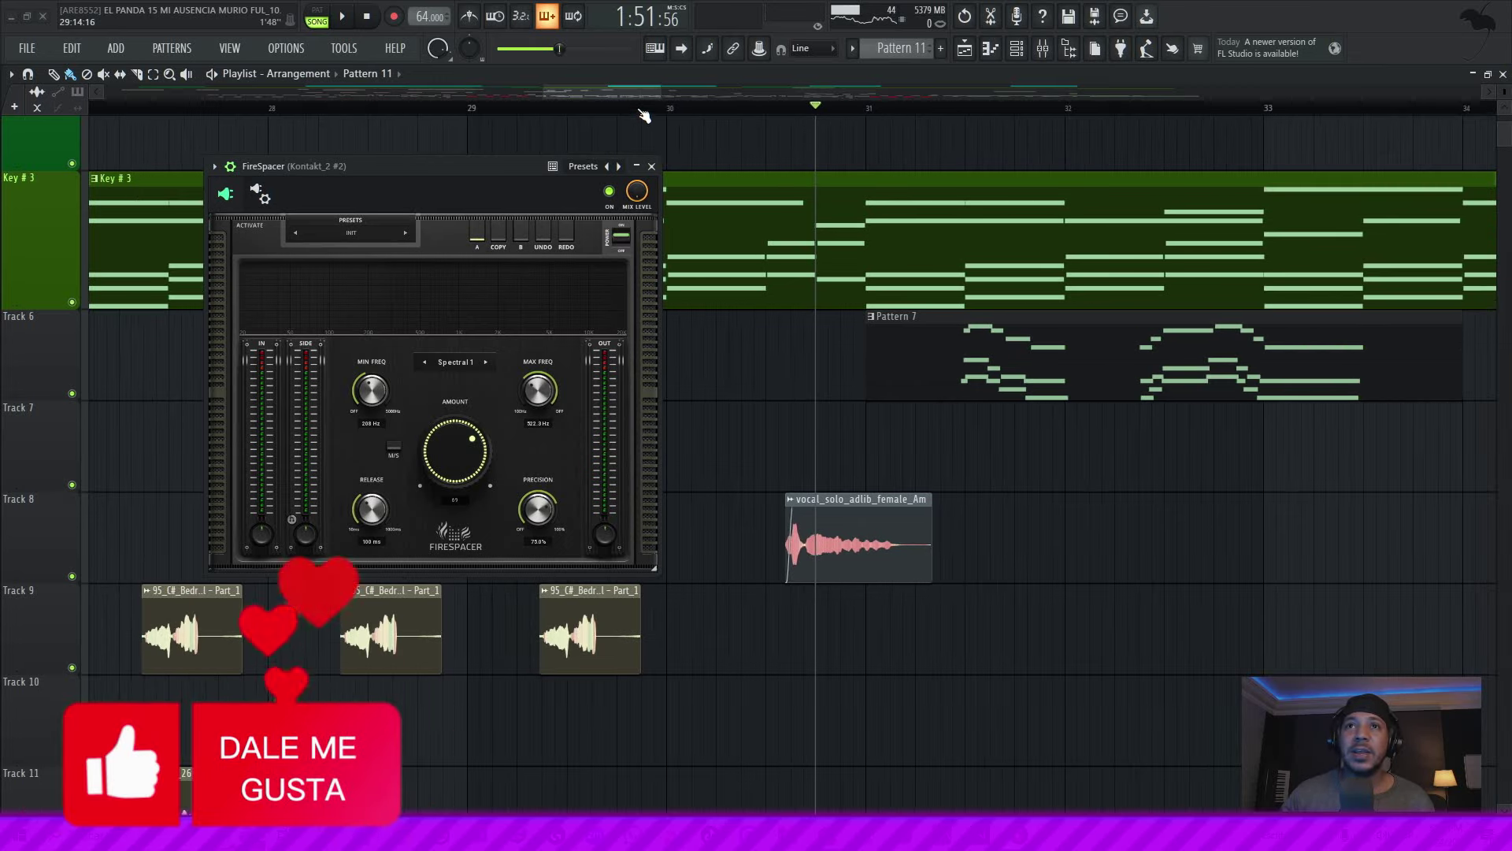
{"action": "left_click_drag", "start_coordinate": [637, 96], "coordinate": [441, 77]}
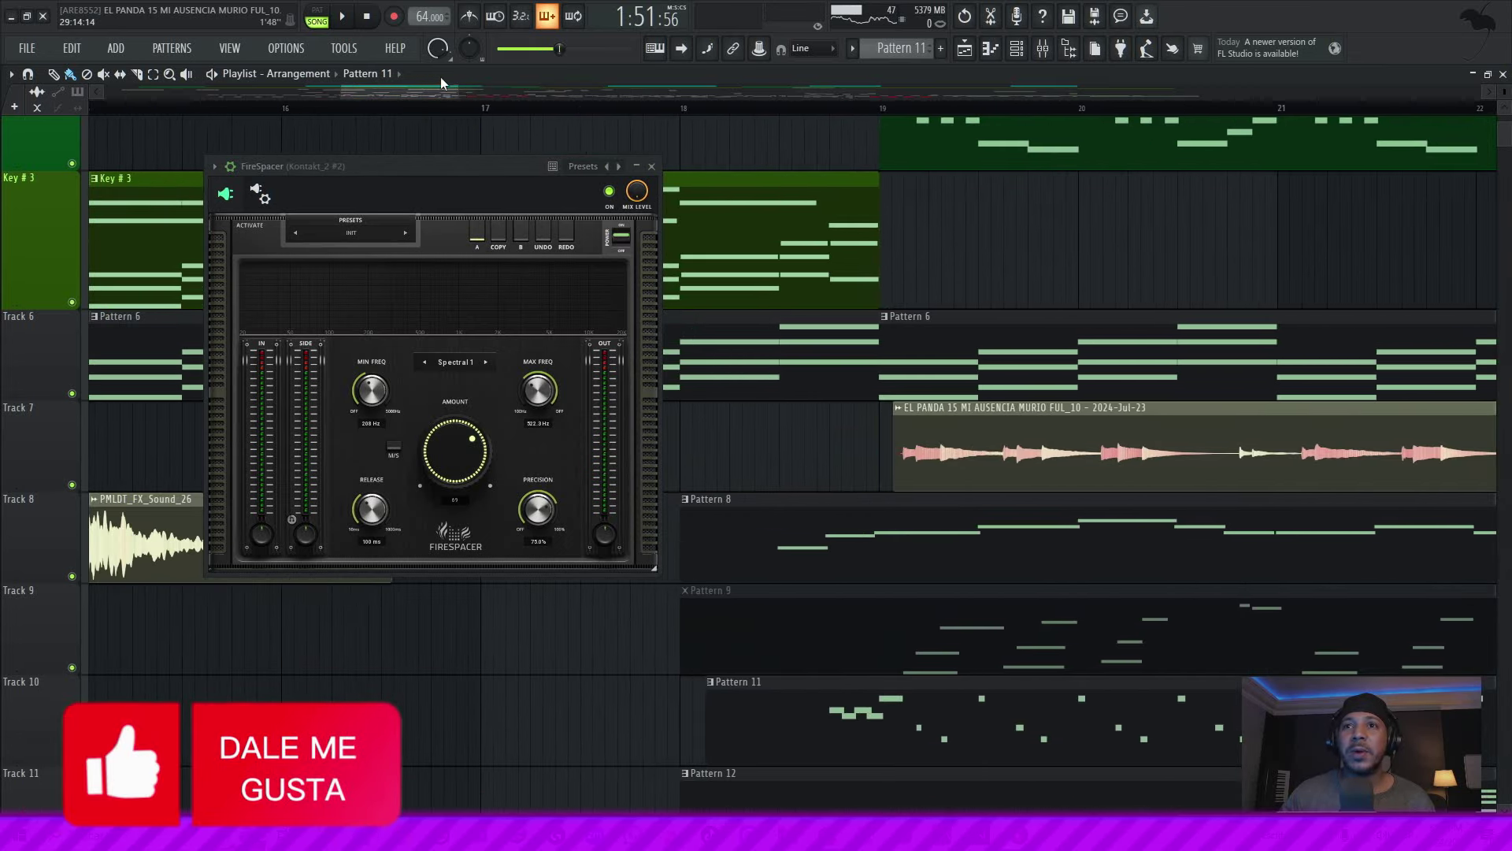
{"action": "scroll", "coordinate": [732, 331], "scroll_direction": "down", "scroll_amount": 3}
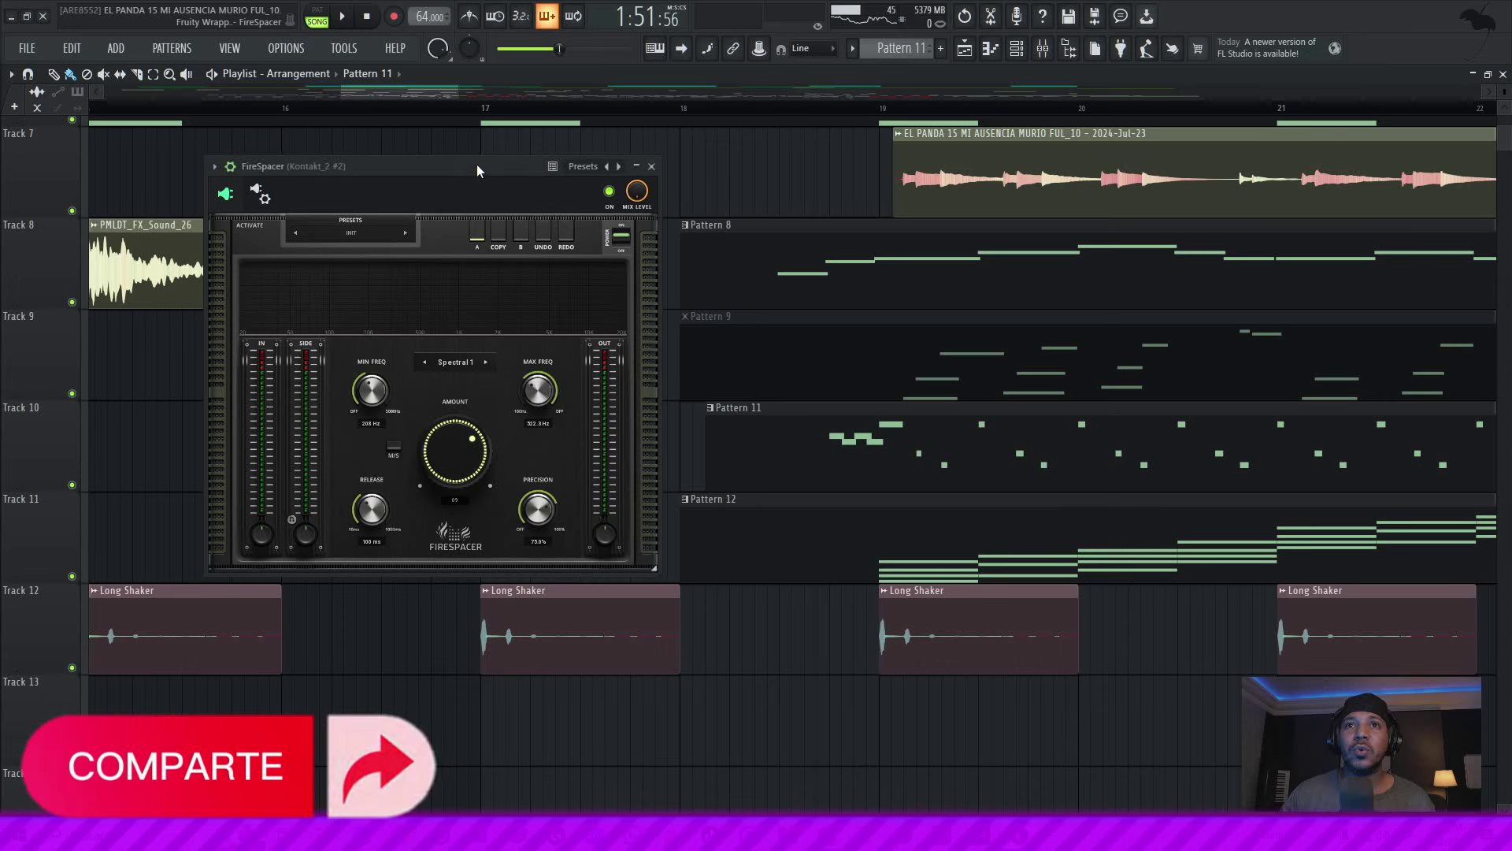
{"action": "left_click_drag", "start_coordinate": [476, 166], "coordinate": [495, 166]}
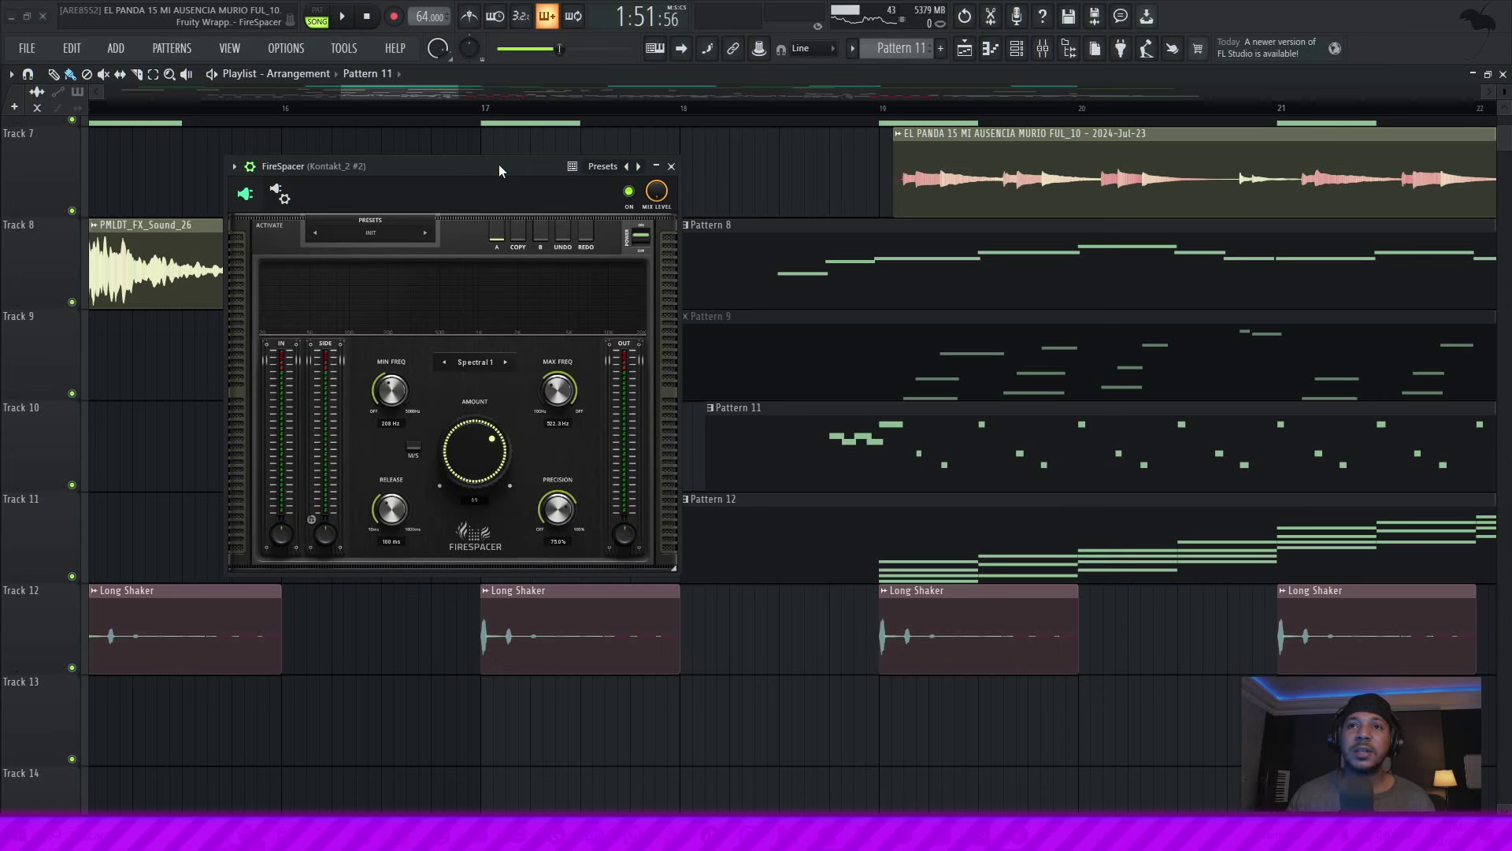
{"action": "left_click_drag", "start_coordinate": [500, 165], "coordinate": [550, 175]}
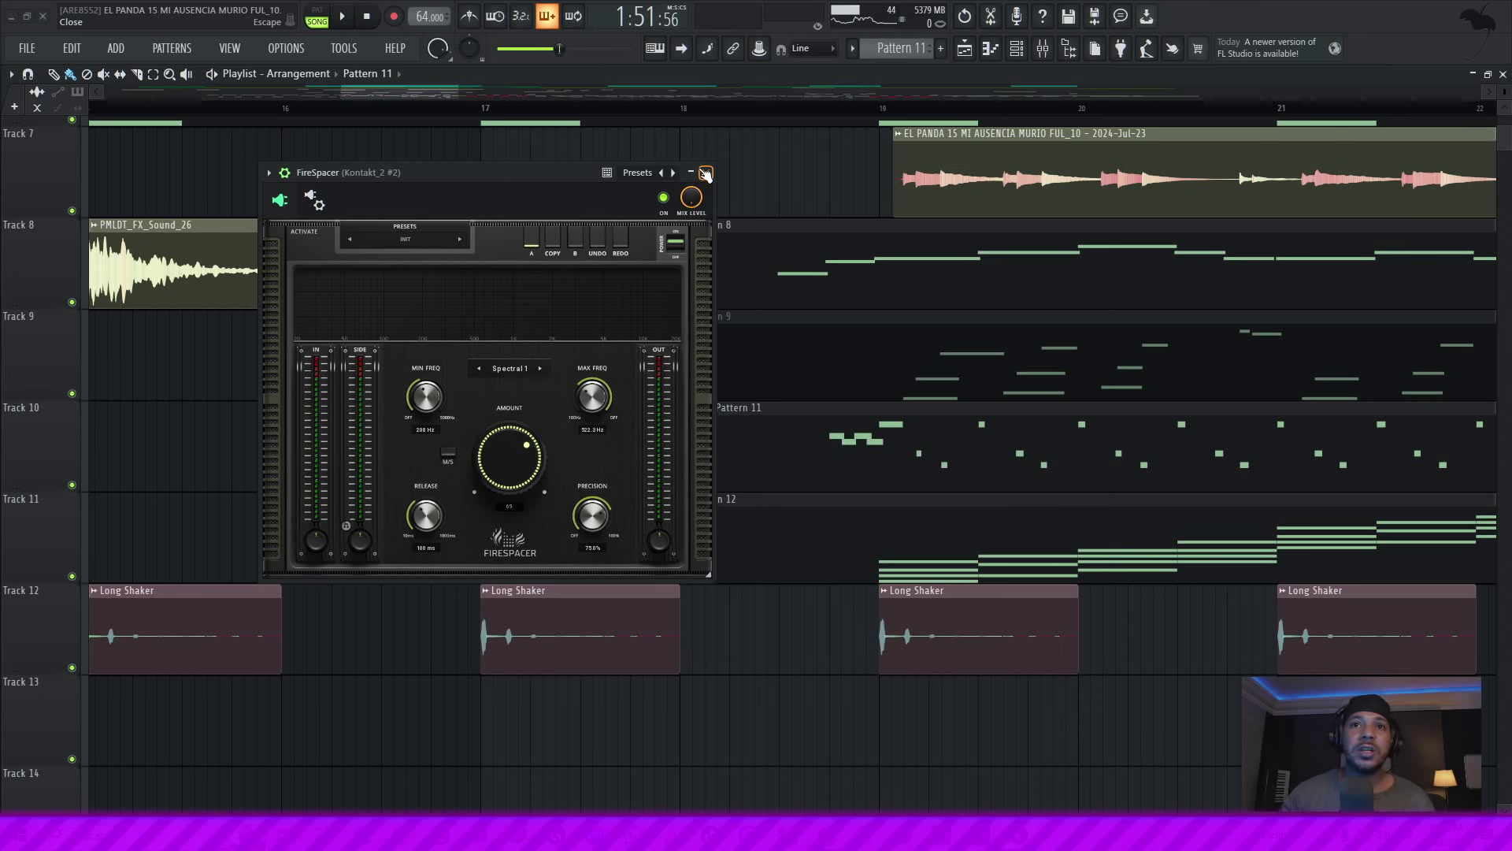
{"action": "left_click_drag", "start_coordinate": [546, 172], "coordinate": [537, 173]}
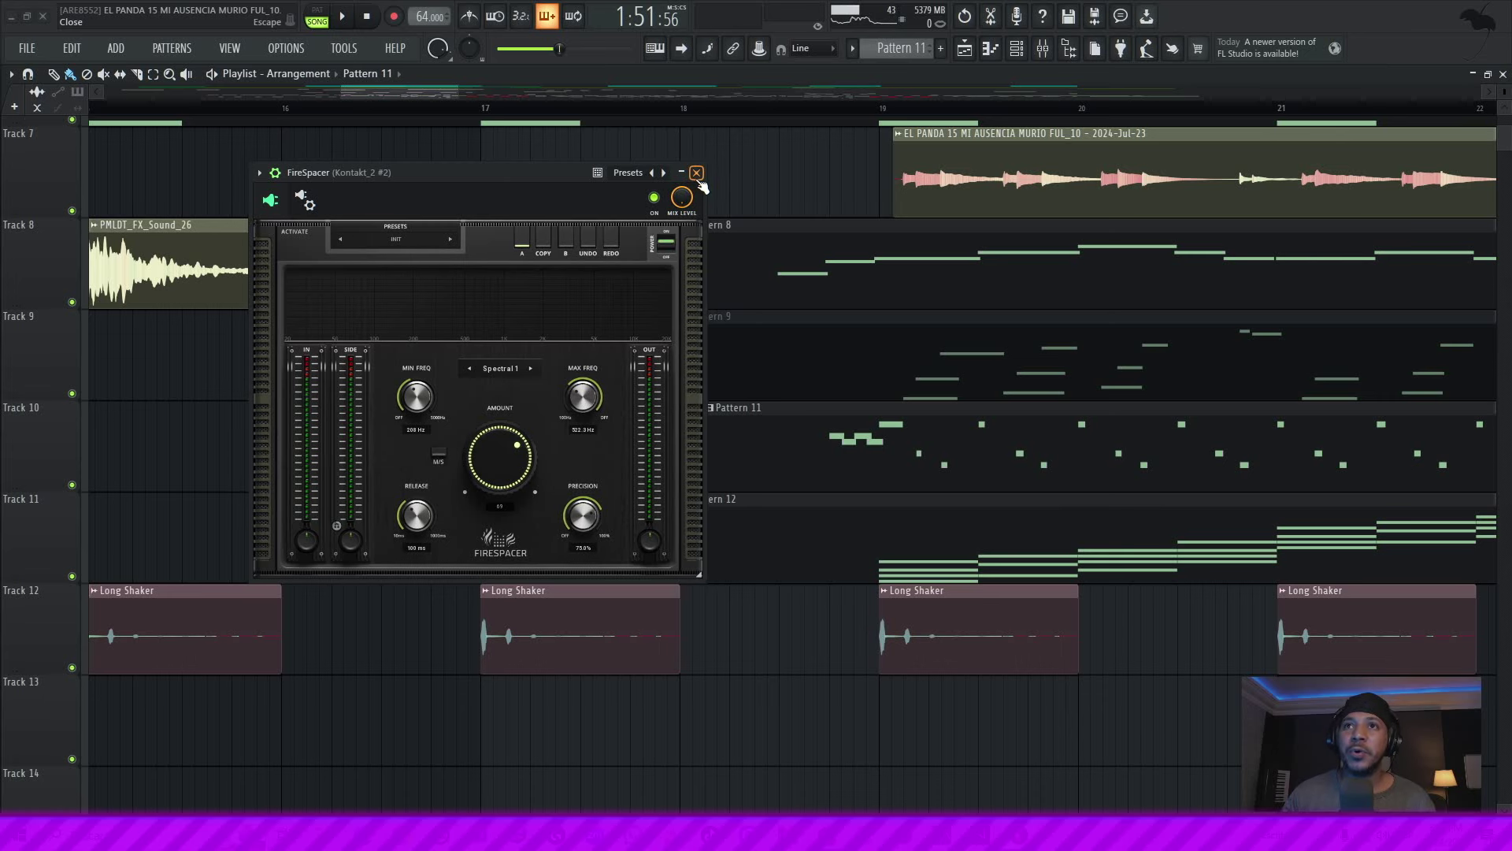
{"action": "left_click", "coordinate": [697, 173]}
{"action": "scroll", "coordinate": [682, 121], "scroll_direction": "down", "scroll_amount": 2}
{"action": "scroll", "coordinate": [682, 121], "scroll_direction": "up", "scroll_amount": 2}
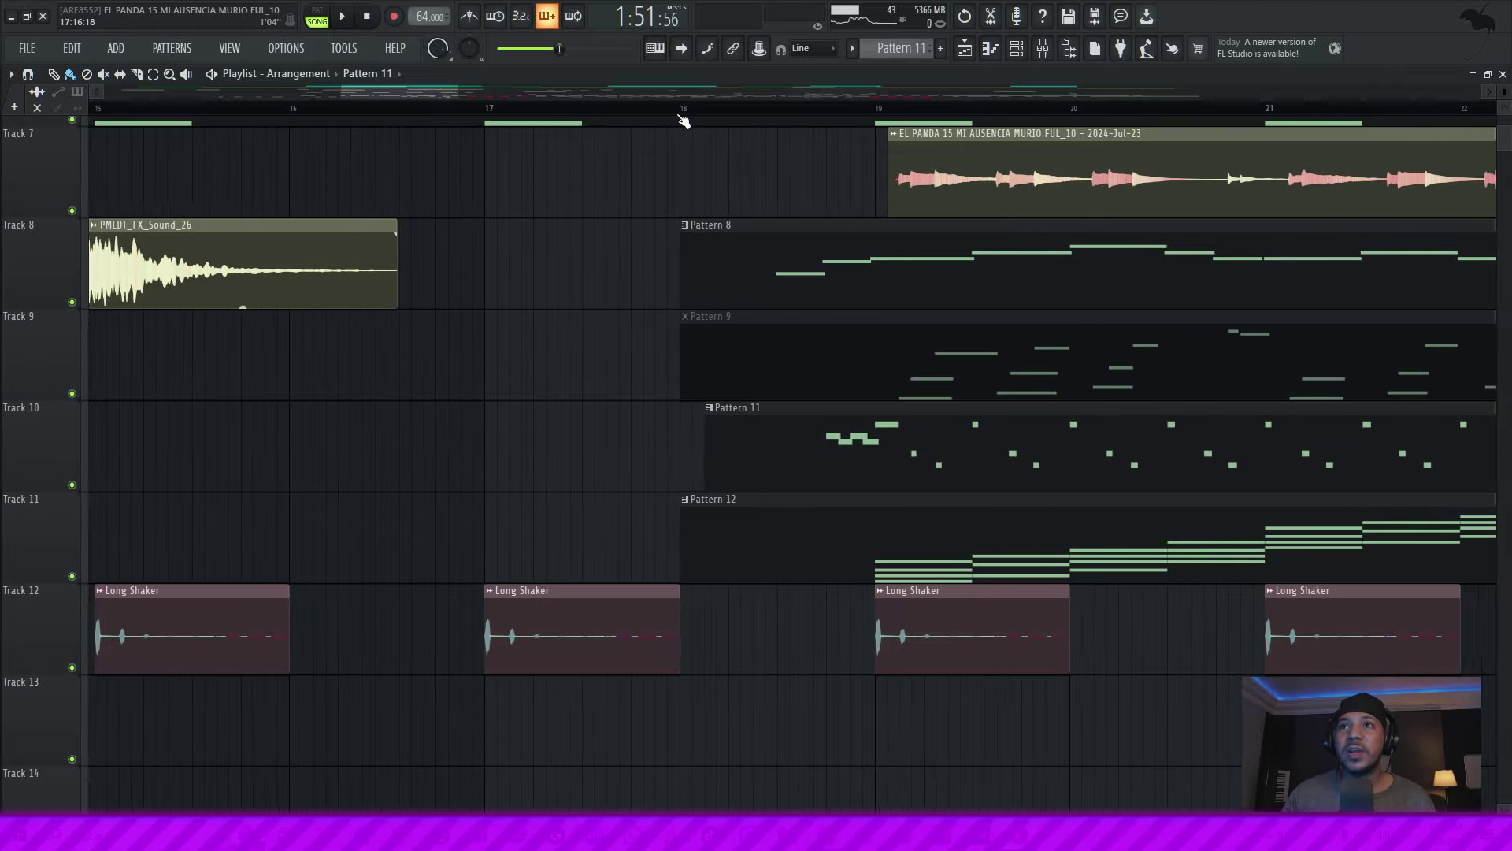